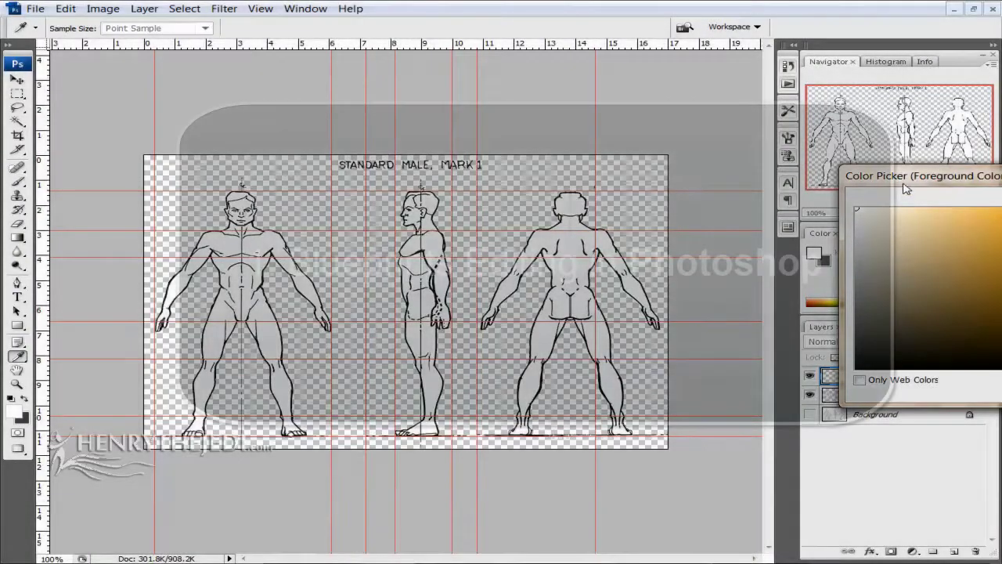
Step: Fill Layer 2 with a mid-grey foreground colour (51% K) and move the layer below Layer 1
{"action": "left_click_drag", "start_coordinate": [904, 181], "coordinate": [448, 177]}
{"action": "left_click", "coordinate": [398, 301]}
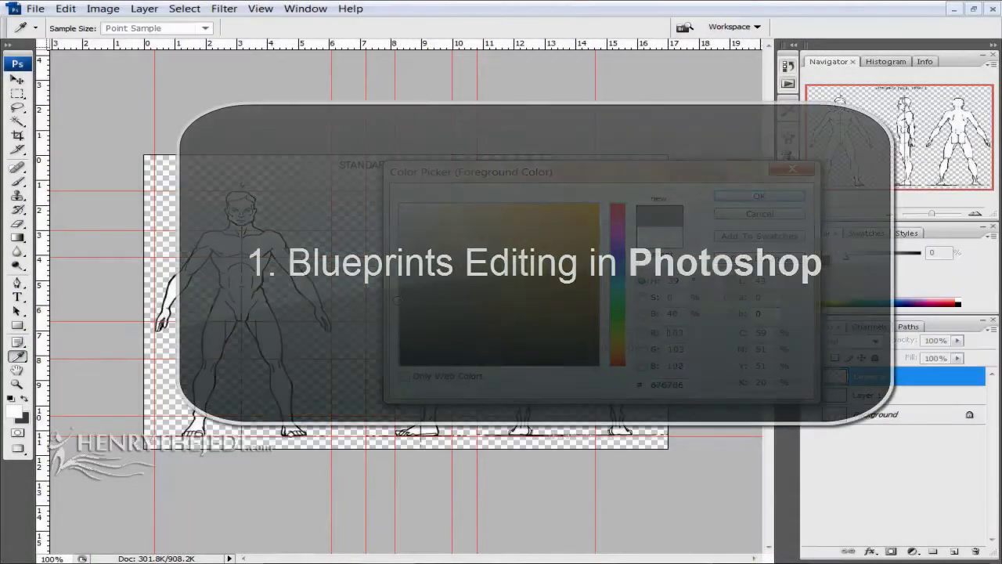
{"action": "key", "text": "Return"}
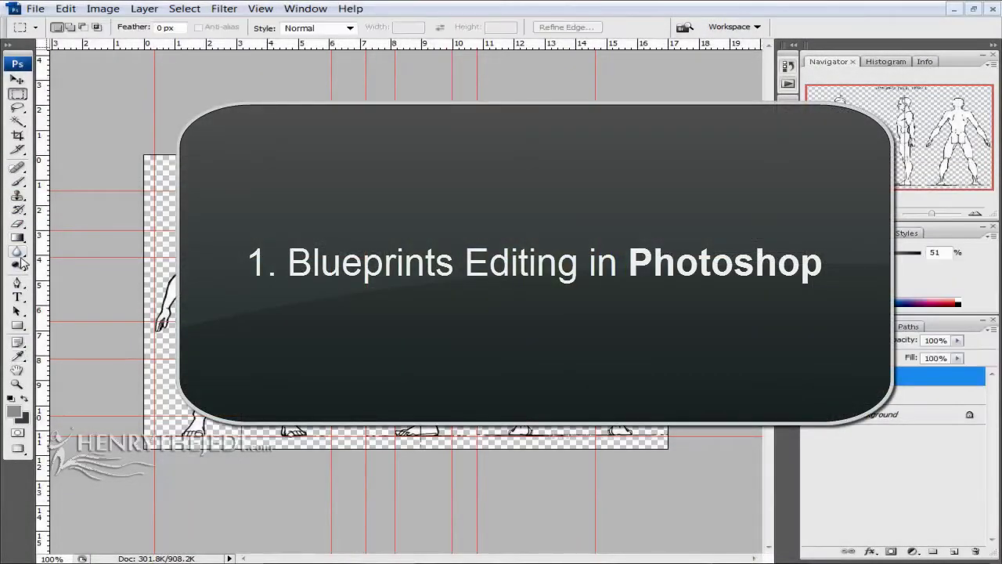
{"action": "left_click", "coordinate": [17, 239]}
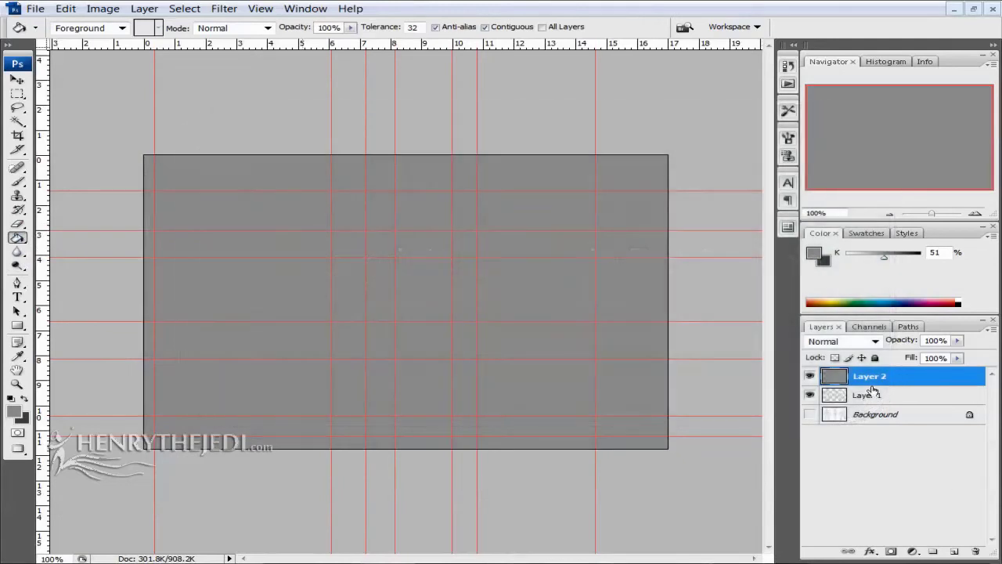
{"action": "left_click_drag", "start_coordinate": [874, 390], "coordinate": [885, 405]}
Step: Pick a new foreground colour in the Color Picker and apply it to the enlarged blueprint drawing
{"action": "left_click", "coordinate": [976, 213]}
{"action": "left_click_drag", "start_coordinate": [923, 141], "coordinate": [970, 160]}
{"action": "left_click", "coordinate": [18, 411]}
{"action": "left_click_drag", "start_coordinate": [468, 283], "coordinate": [404, 308]}
{"action": "left_click", "coordinate": [758, 197]}
{"action": "left_click", "coordinate": [401, 173]}
{"action": "left_click_drag", "start_coordinate": [930, 144], "coordinate": [885, 144]}
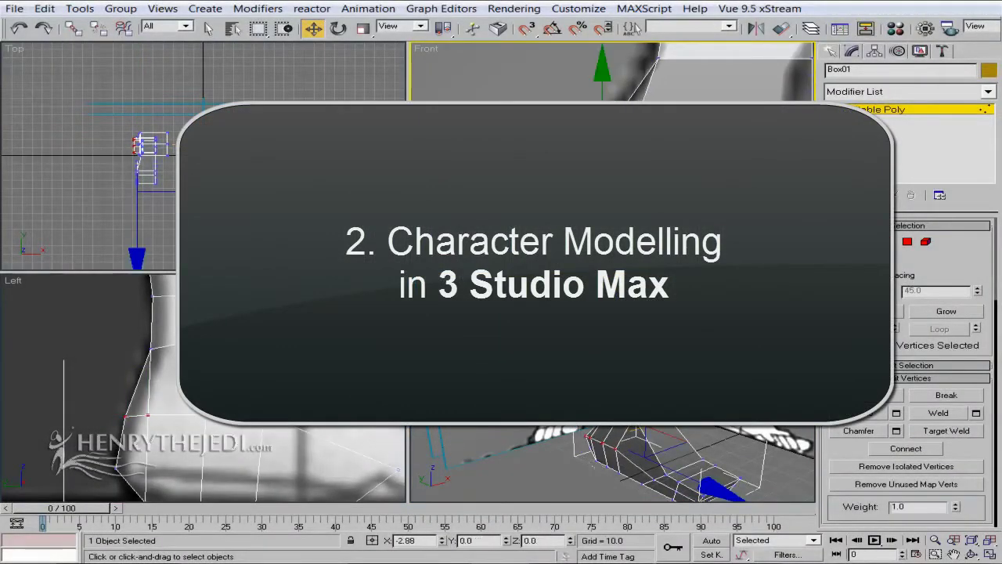
Step: Select vertices on the foot of the leg mesh, using the Left and Perspective views
{"action": "scroll", "coordinate": [612, 157], "scroll_direction": "down", "scroll_amount": 3}
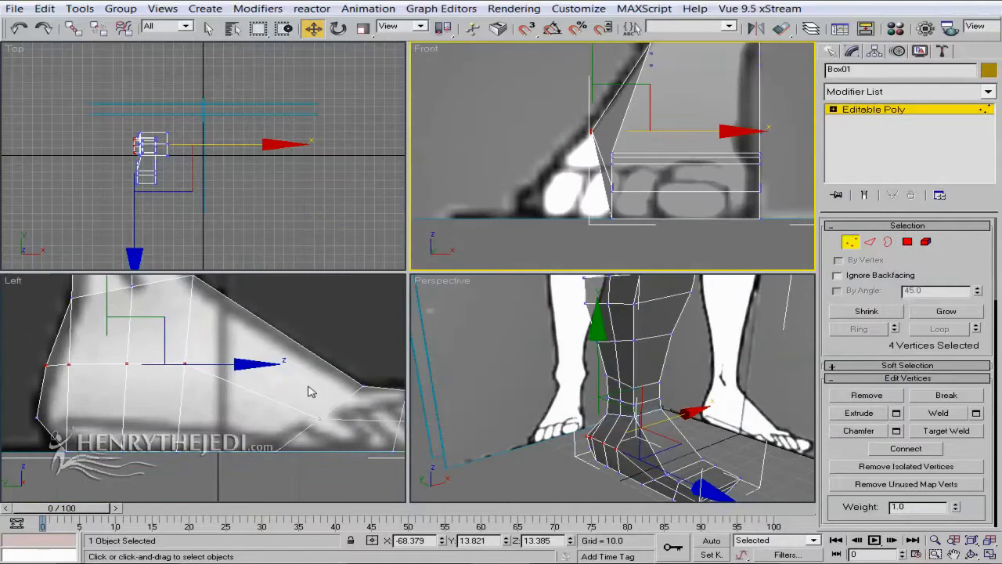
{"action": "middle_click_drag", "start_coordinate": [318, 385], "coordinate": [234, 427]}
{"action": "scroll", "coordinate": [235, 426], "scroll_direction": "down", "scroll_amount": 3}
{"action": "left_click", "coordinate": [294, 419]}
{"action": "left_click", "coordinate": [692, 486]}
{"action": "left_click", "coordinate": [666, 379]}
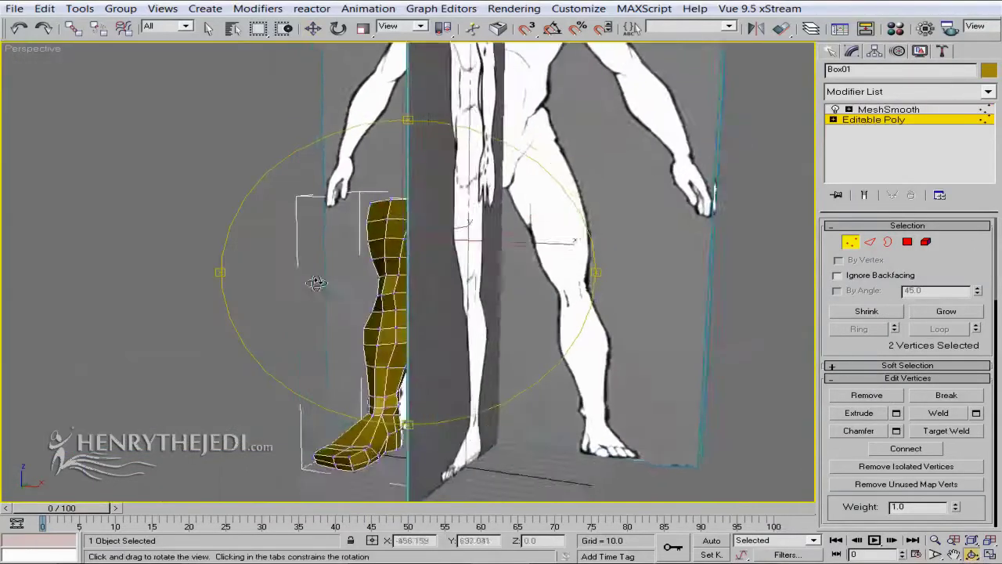
Step: Examine the leg at the MeshSmooth level against the front and side reference drawings
{"action": "left_click_drag", "start_coordinate": [316, 283], "coordinate": [403, 279]}
{"action": "scroll", "coordinate": [402, 279], "scroll_direction": "up", "scroll_amount": 5}
{"action": "middle_click_drag", "start_coordinate": [425, 280], "coordinate": [375, 303]}
{"action": "left_click", "coordinate": [888, 112]}
{"action": "scroll", "coordinate": [501, 284], "scroll_direction": "down", "scroll_amount": 4}
{"action": "middle_click_drag", "start_coordinate": [501, 284], "coordinate": [482, 190]}
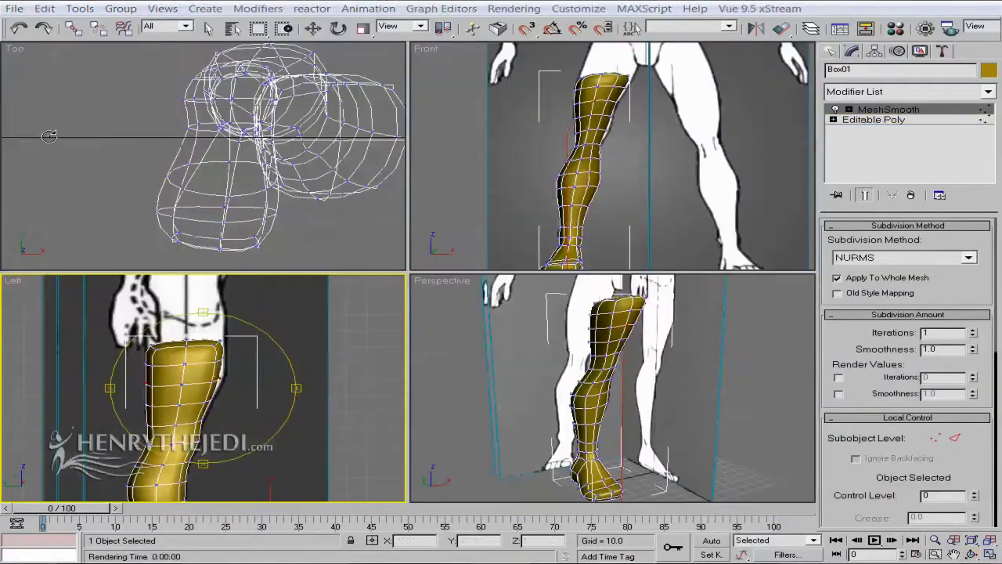
{"action": "scroll", "coordinate": [214, 367], "scroll_direction": "up", "scroll_amount": 2}
{"action": "middle_click_drag", "start_coordinate": [216, 367], "coordinate": [251, 340]}
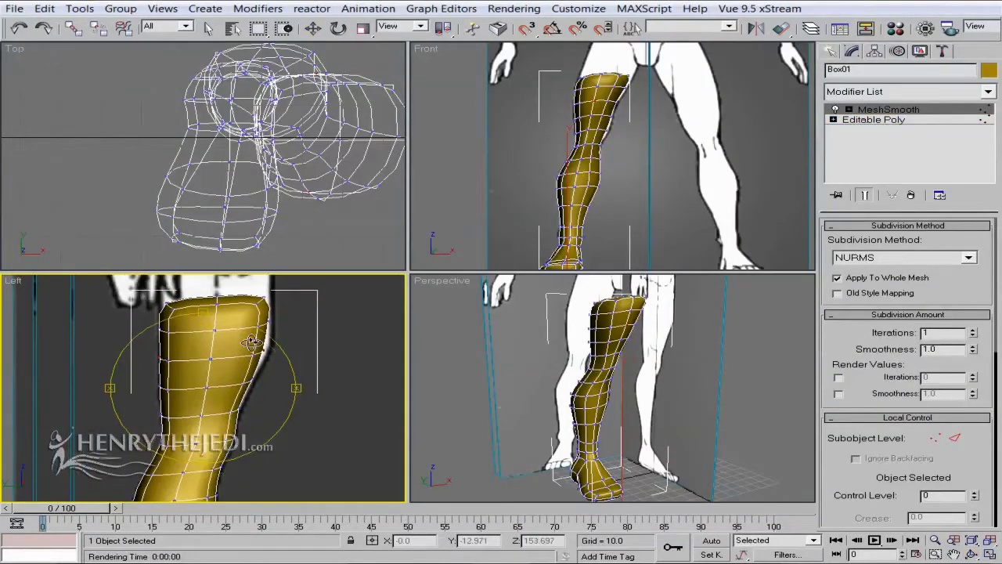
Step: Return to the Editable Poly's vertex level and box-select leg vertices in the Left view using wireframe display
{"action": "left_click", "coordinate": [869, 120]}
{"action": "key", "text": "1"}
{"action": "key", "text": "w"}
{"action": "key", "text": "F3"}
{"action": "scroll", "coordinate": [321, 411], "scroll_direction": "up", "scroll_amount": 2}
{"action": "key", "text": "F3"}
{"action": "scroll", "coordinate": [327, 396], "scroll_direction": "up", "scroll_amount": 2}
{"action": "middle_click_drag", "start_coordinate": [326, 396], "coordinate": [315, 425]}
{"action": "key", "text": "F3"}
{"action": "left_click_drag", "start_coordinate": [314, 424], "coordinate": [262, 367]}
{"action": "key", "text": "F3"}
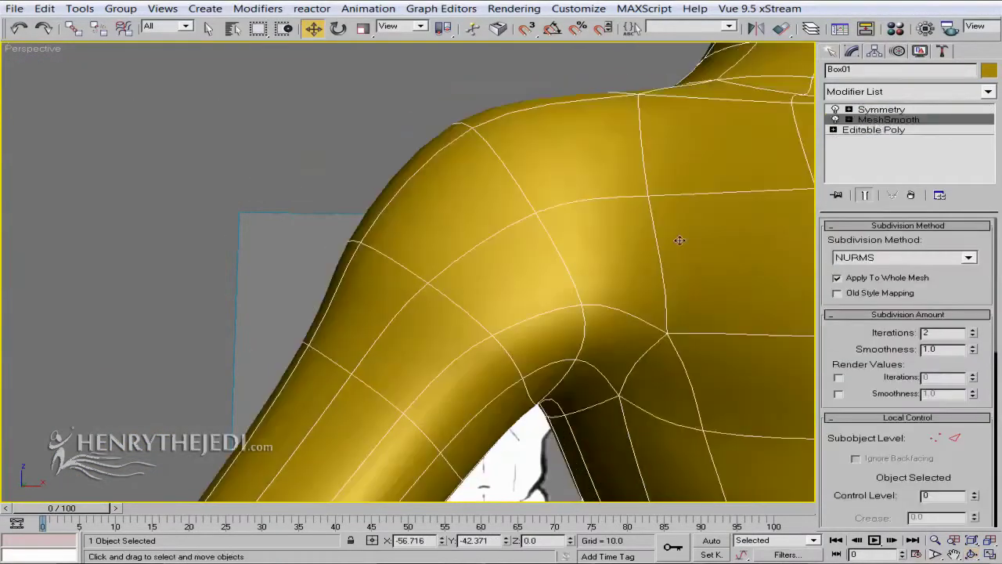
Step: Examine the smoothed torso, shoulders and arms from several angles, with and without edged faces
{"action": "scroll", "coordinate": [680, 241], "scroll_direction": "down", "scroll_amount": 5}
{"action": "key", "text": "F4"}
{"action": "left_click", "coordinate": [972, 554]}
{"action": "left_click_drag", "start_coordinate": [323, 315], "coordinate": [406, 339]}
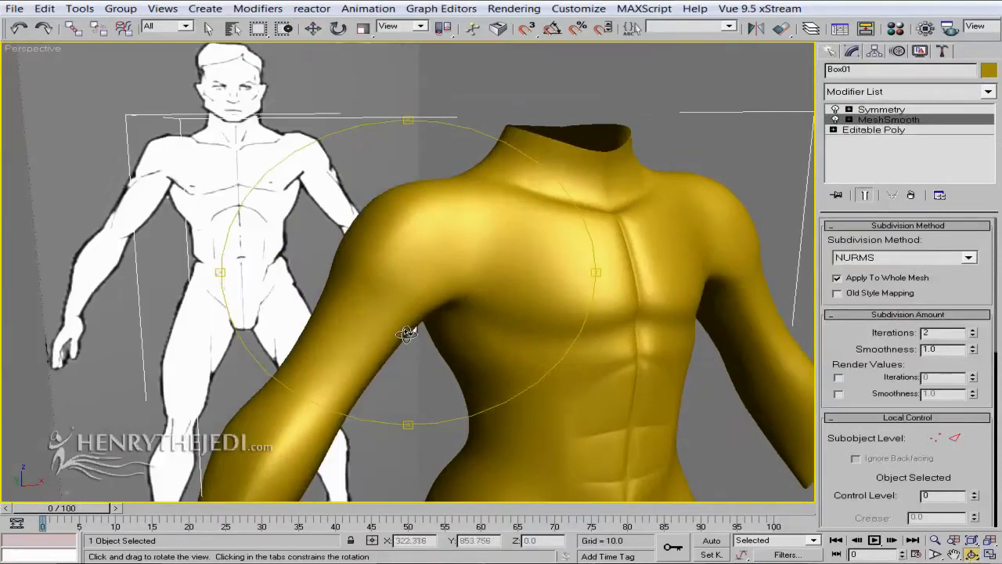
{"action": "key", "text": "F4"}
{"action": "left_click_drag", "start_coordinate": [741, 199], "coordinate": [636, 232]}
{"action": "left_click", "coordinate": [873, 129]}
{"action": "left_click_drag", "start_coordinate": [501, 262], "coordinate": [582, 264]}
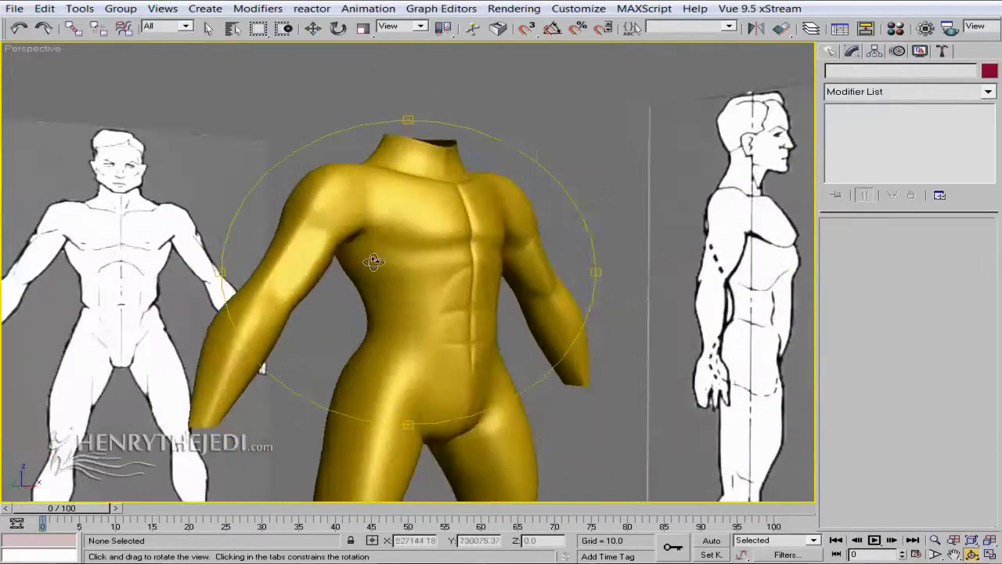
{"action": "left_click_drag", "start_coordinate": [374, 262], "coordinate": [392, 201]}
{"action": "key", "text": "q"}
{"action": "left_click", "coordinate": [392, 201]}
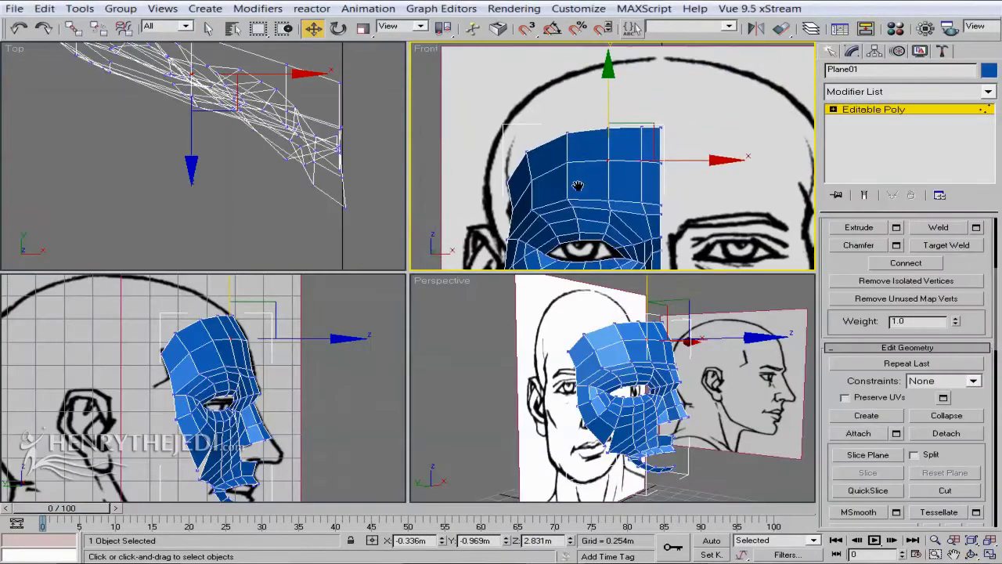
Step: Move the upper forehead vertices to follow the head outline in the Front and Left views, using see-through display
{"action": "left_click_drag", "start_coordinate": [626, 78], "coordinate": [613, 62]}
{"action": "left_click_drag", "start_coordinate": [688, 144], "coordinate": [636, 53]}
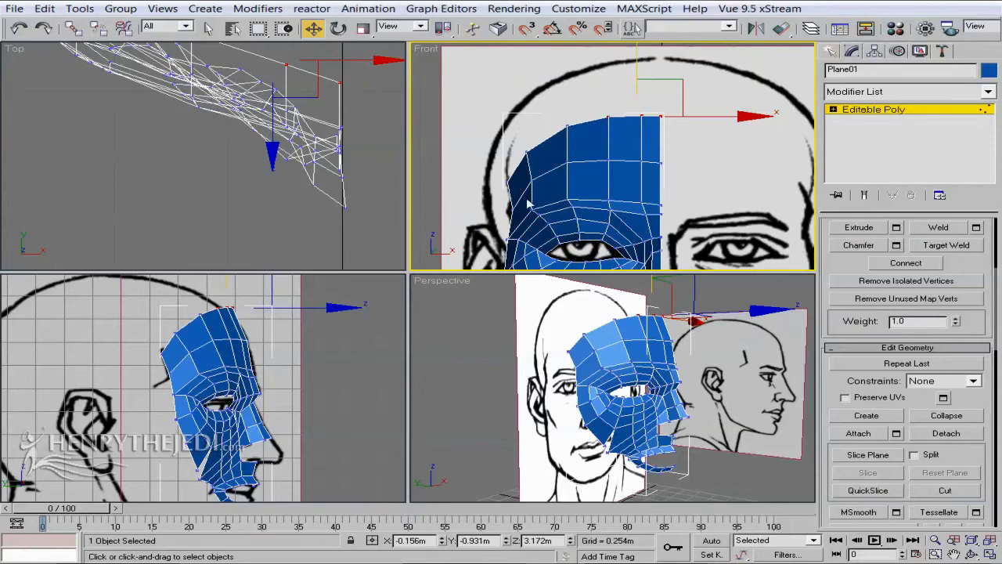
{"action": "scroll", "coordinate": [256, 397], "scroll_direction": "up", "scroll_amount": 2}
{"action": "middle_click_drag", "start_coordinate": [256, 397], "coordinate": [258, 449]}
{"action": "key", "text": "alt+x"}
{"action": "middle_click_drag", "start_coordinate": [303, 348], "coordinate": [310, 372]}
{"action": "scroll", "coordinate": [309, 368], "scroll_direction": "up", "scroll_amount": 2}
{"action": "left_click_drag", "start_coordinate": [307, 366], "coordinate": [207, 317]}
{"action": "left_click_drag", "start_coordinate": [337, 341], "coordinate": [322, 340]}
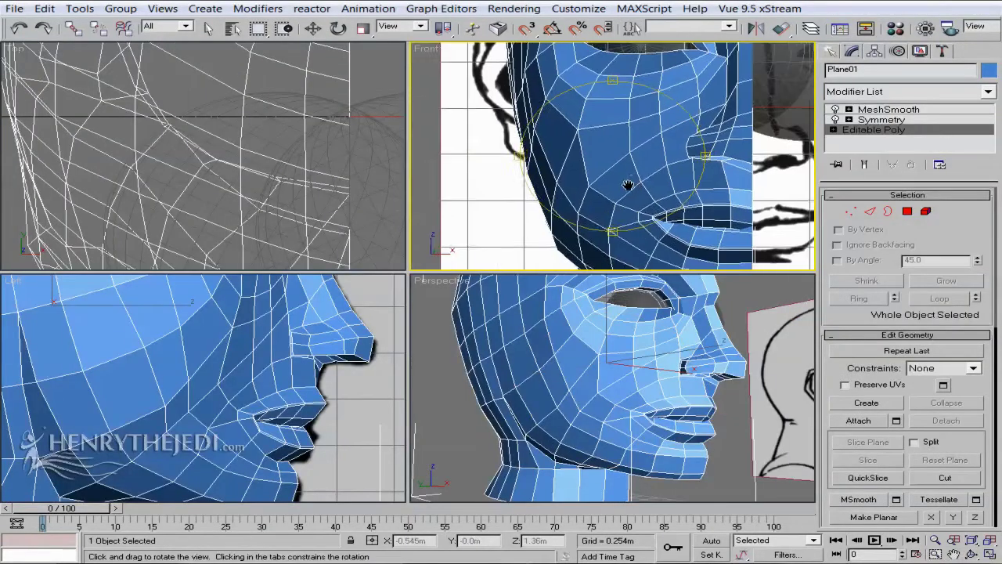
Step: Examine the full face from the front at the Symmetry level with edged faces hidden, and return to the base mesh
{"action": "left_click_drag", "start_coordinate": [632, 185], "coordinate": [607, 173]}
{"action": "left_click", "coordinate": [989, 553]}
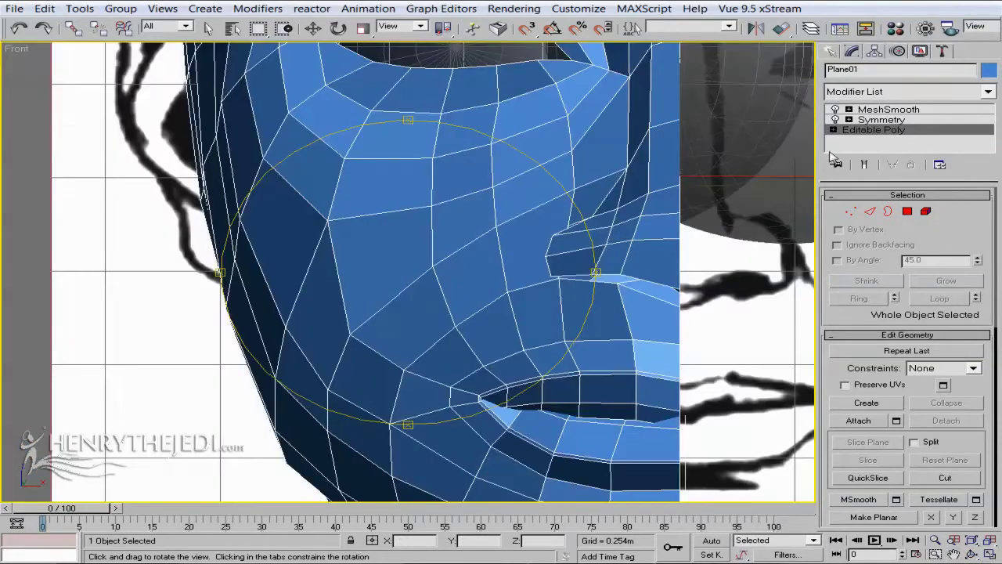
{"action": "left_click", "coordinate": [875, 120]}
{"action": "key", "text": "F4"}
{"action": "middle_click_drag", "start_coordinate": [365, 264], "coordinate": [360, 258]}
{"action": "scroll", "coordinate": [360, 257], "scroll_direction": "down", "scroll_amount": 3}
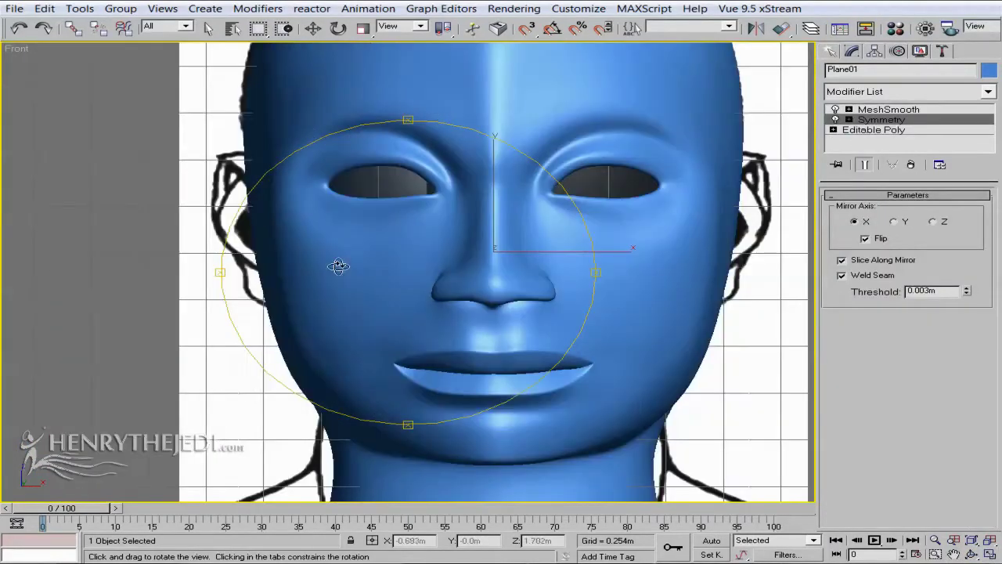
{"action": "left_click", "coordinate": [876, 130]}
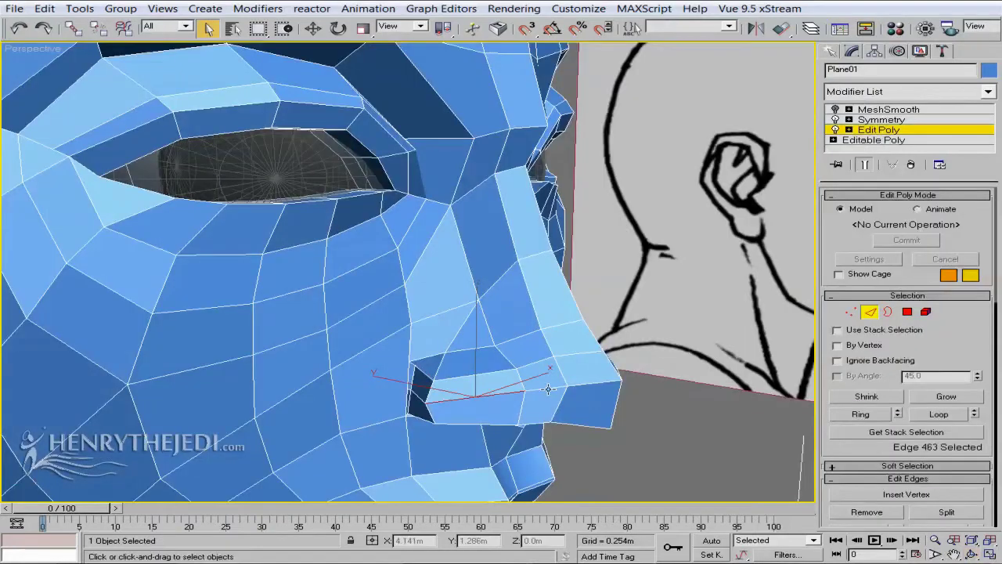
Step: Turn on the MeshSmooth result and hide the edged faces to check the nose from another angle
{"action": "left_click", "coordinate": [836, 110]}
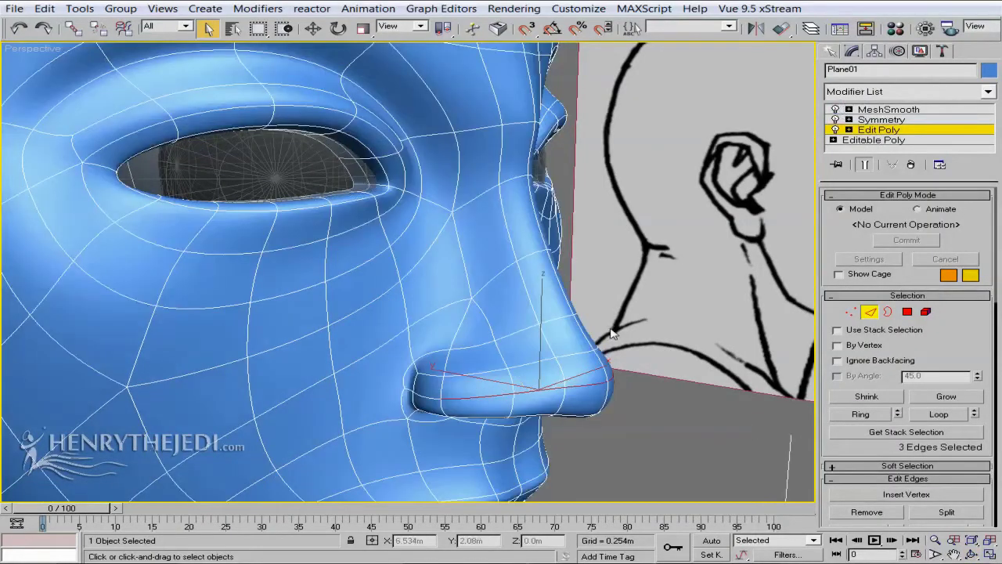
{"action": "key", "text": "F4"}
{"action": "key", "text": "w"}
{"action": "left_click", "coordinate": [973, 556]}
{"action": "left_click_drag", "start_coordinate": [509, 297], "coordinate": [559, 295]}
Step: Move the three selected nose edges forward in the Left view towards the reference nose outline
{"action": "left_click", "coordinate": [990, 556]}
{"action": "scroll", "coordinate": [329, 369], "scroll_direction": "down", "scroll_amount": 3}
{"action": "middle_click_drag", "start_coordinate": [324, 361], "coordinate": [269, 408]}
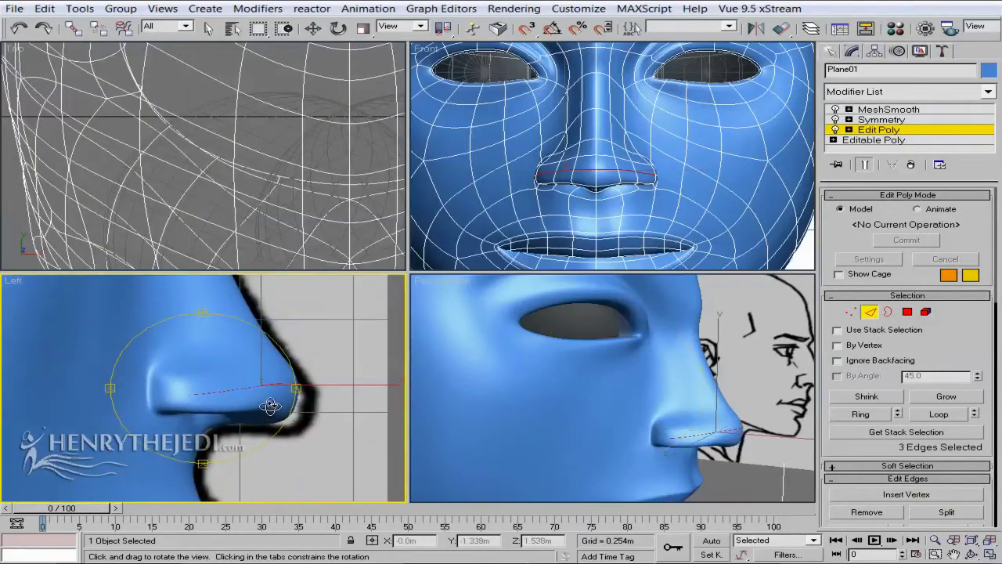
{"action": "key", "text": "w"}
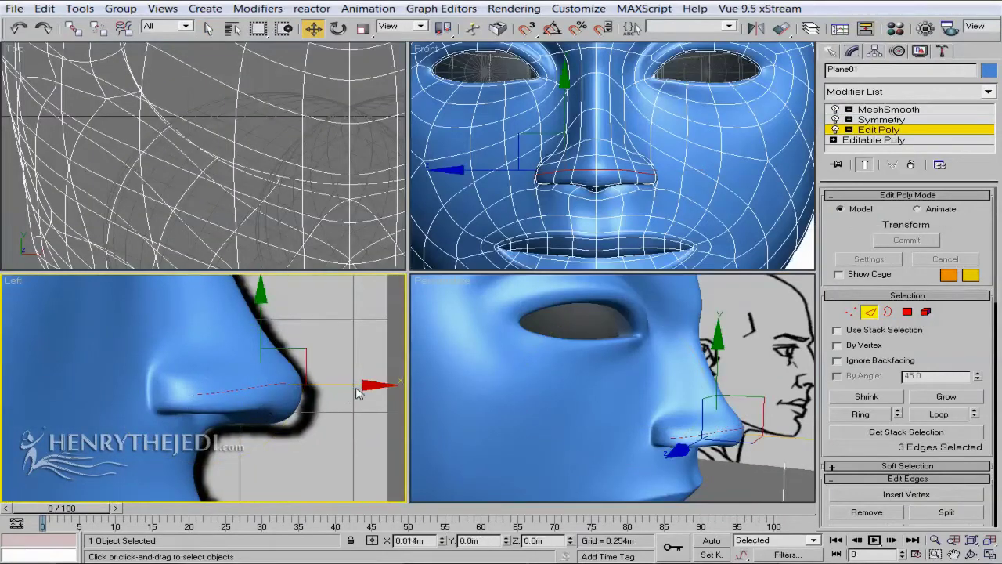
{"action": "left_click_drag", "start_coordinate": [359, 392], "coordinate": [367, 392]}
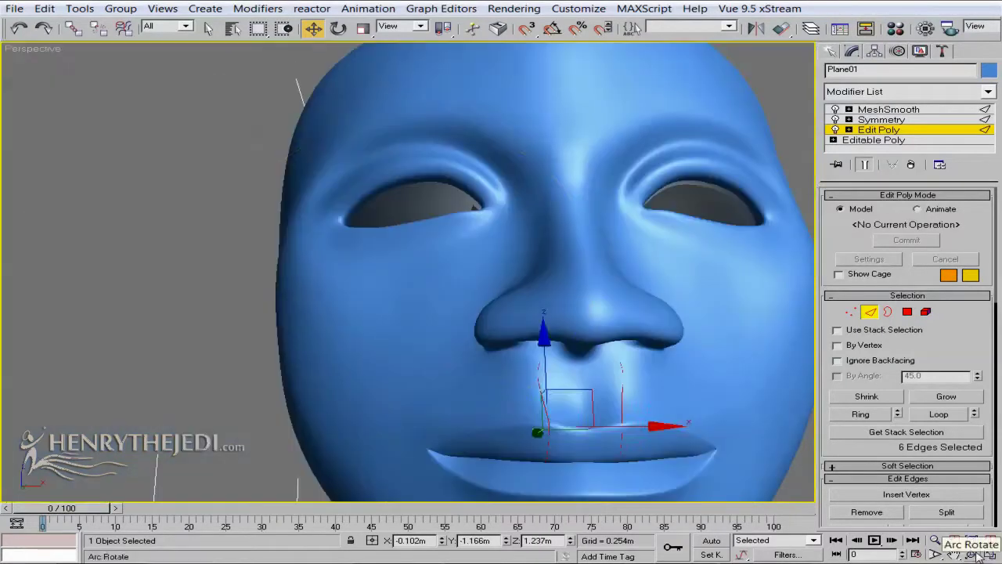
Step: Examine the face from another angle, and study the reference photo of the feathered warrior in the photo viewer
{"action": "middle_click_drag", "start_coordinate": [470, 313], "coordinate": [532, 361], "text": "alt"}
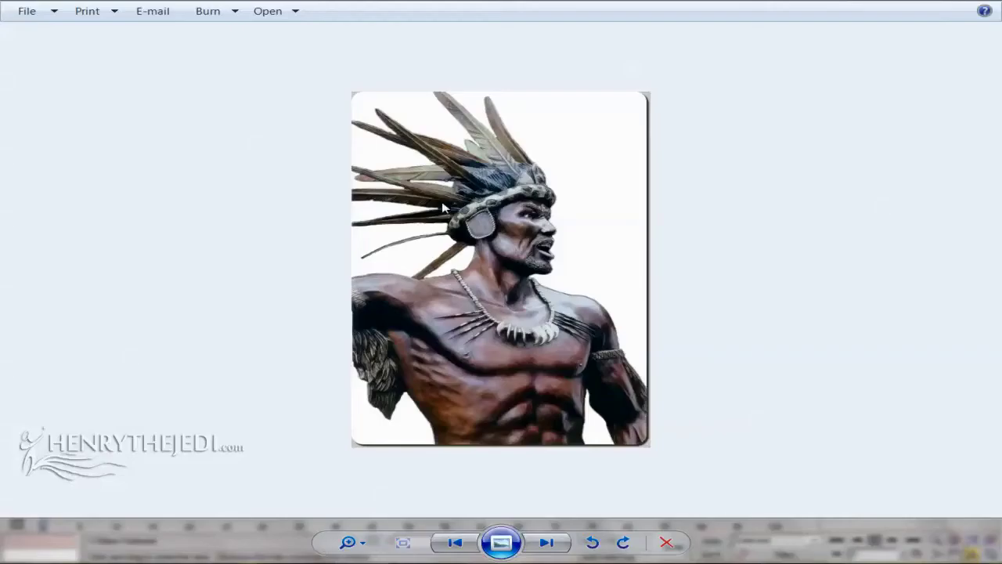
{"action": "scroll", "coordinate": [404, 221], "scroll_direction": "up", "scroll_amount": 3}
{"action": "scroll", "coordinate": [535, 218], "scroll_direction": "down", "scroll_amount": 3}
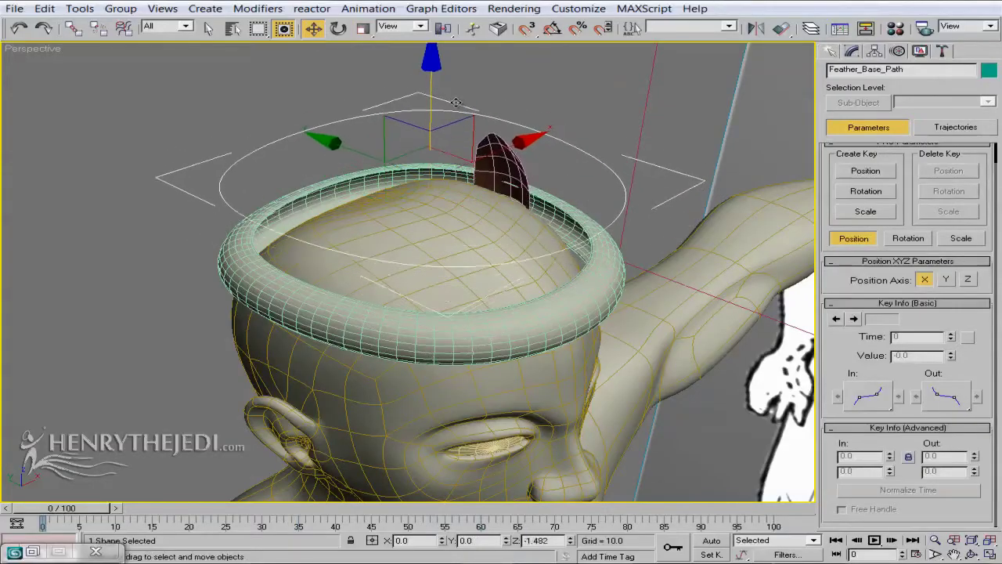
Step: Scrub the timeline to check the base feather's motion around the headband path
{"action": "left_click_drag", "start_coordinate": [84, 509], "coordinate": [370, 473]}
{"action": "left_click", "coordinate": [972, 555]}
{"action": "left_click_drag", "start_coordinate": [271, 273], "coordinate": [352, 274]}
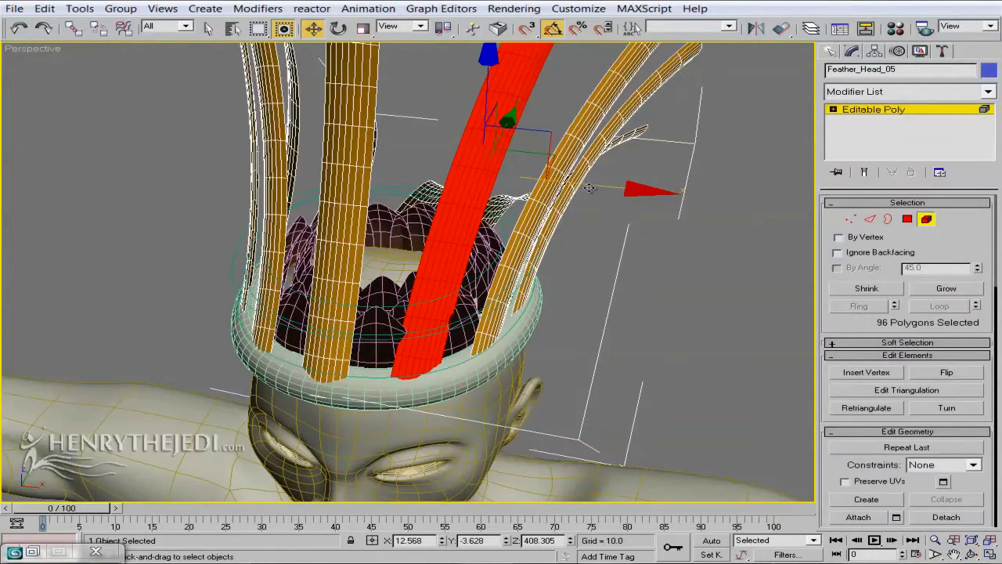
Step: Move the selected long feather element about 0.46 along X on the headband and leave element editing
{"action": "left_click_drag", "start_coordinate": [589, 188], "coordinate": [597, 184]}
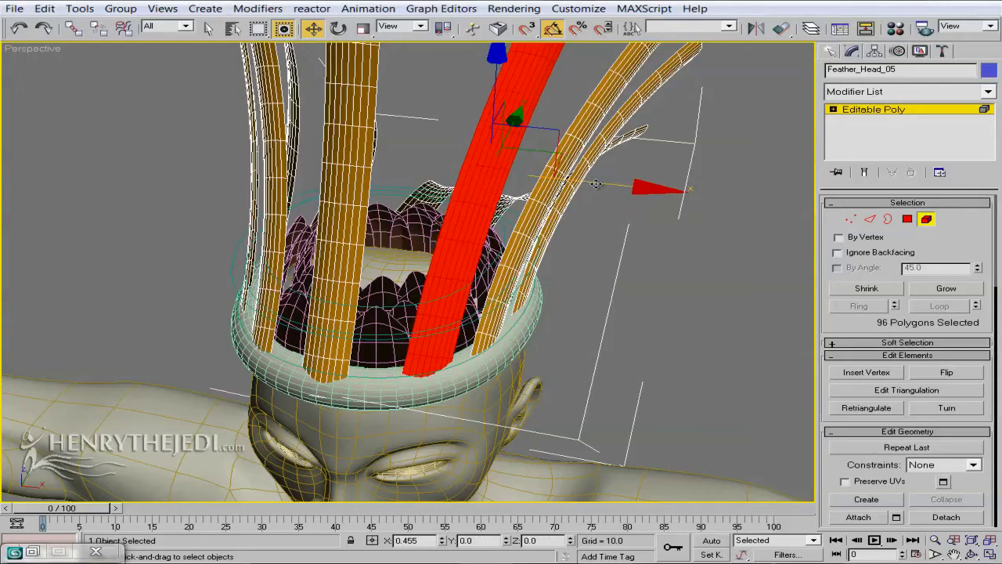
{"action": "left_click", "coordinate": [861, 112]}
Step: Examine the feathered headdress from several angles with edged faces hidden
{"action": "key", "text": "F4"}
{"action": "left_click", "coordinate": [973, 554]}
{"action": "left_click_drag", "start_coordinate": [450, 325], "coordinate": [544, 261]}
{"action": "scroll", "coordinate": [544, 262], "scroll_direction": "up", "scroll_amount": 3}
{"action": "middle_click_drag", "start_coordinate": [544, 262], "coordinate": [526, 325]}
{"action": "left_click_drag", "start_coordinate": [526, 324], "coordinate": [505, 352]}
{"action": "left_click", "coordinate": [209, 29]}
{"action": "key", "text": "F4"}
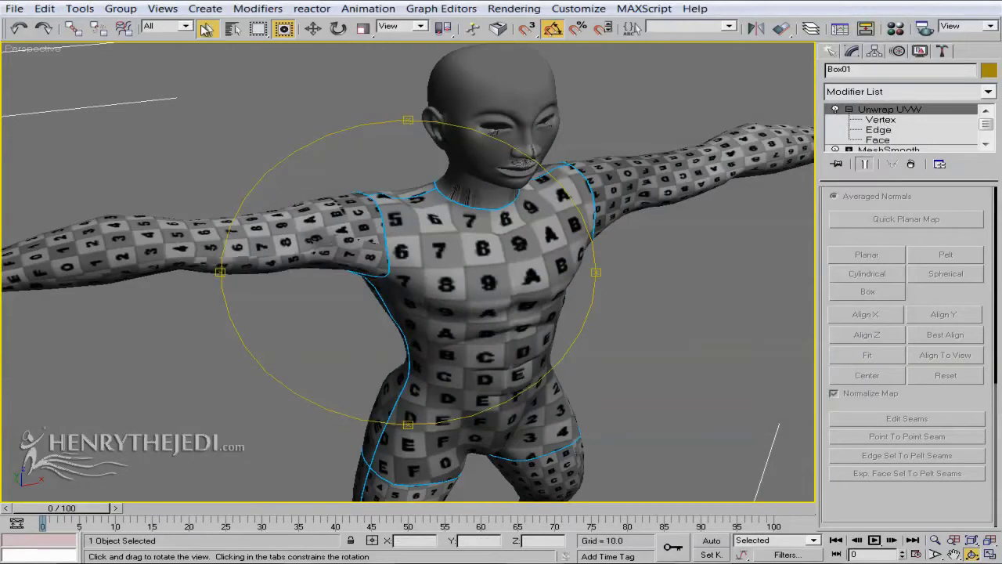
Step: Select the front torso faces in Unwrap UVW by expanding a chest face selection to the pelt seams
{"action": "left_click", "coordinate": [206, 29]}
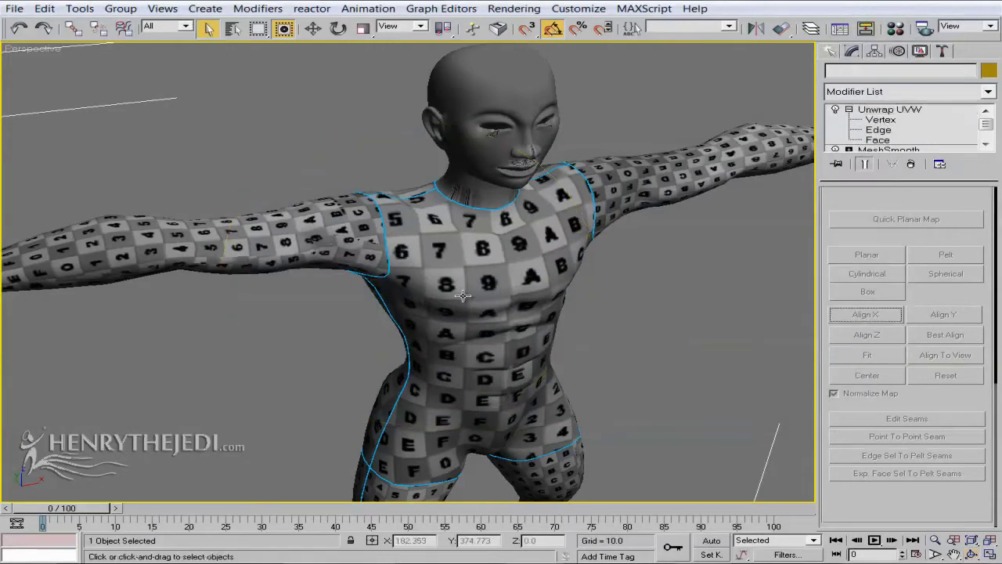
{"action": "left_click", "coordinate": [878, 140]}
{"action": "scroll", "coordinate": [537, 338], "scroll_direction": "up", "scroll_amount": 3}
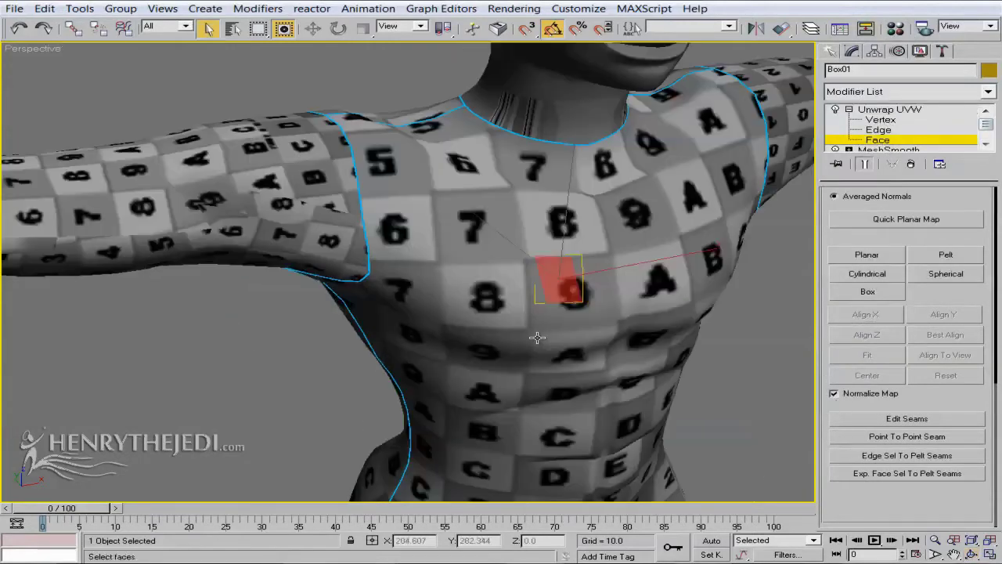
{"action": "left_click", "coordinate": [865, 473]}
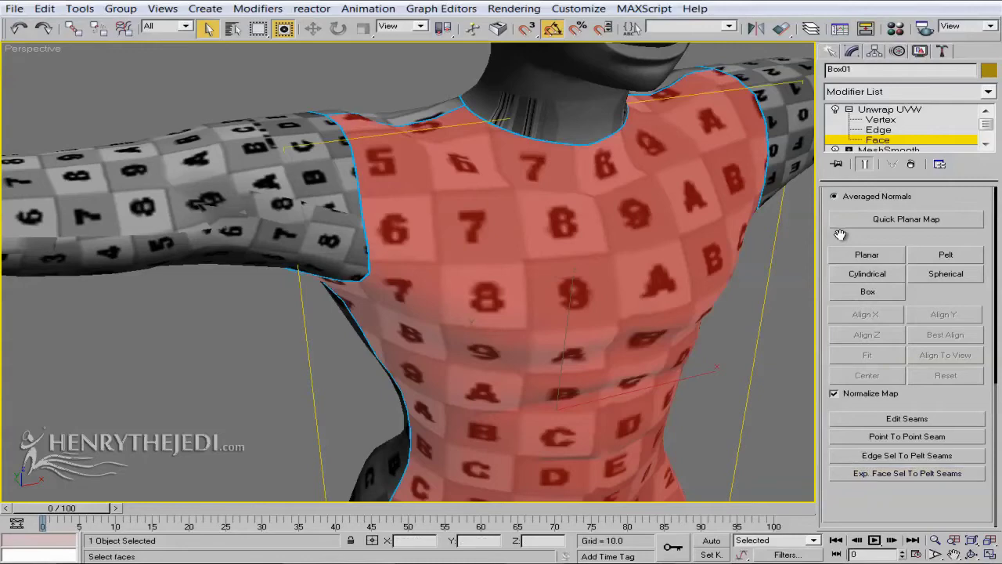
Step: Open the UV editor on the selected front torso faces
{"action": "scroll", "coordinate": [869, 297], "scroll_direction": "up", "scroll_amount": 5}
{"action": "left_click", "coordinate": [895, 276]}
{"action": "middle_click_drag", "start_coordinate": [546, 322], "coordinate": [682, 512]}
{"action": "middle_click_drag", "start_coordinate": [588, 336], "coordinate": [789, 484]}
{"action": "middle_click_drag", "start_coordinate": [407, 298], "coordinate": [662, 308]}
{"action": "left_click_drag", "start_coordinate": [629, 208], "coordinate": [879, 132]}
Step: Enlarge the front torso UV cluster and reposition it beside the other torso cluster
{"action": "scroll", "coordinate": [773, 365], "scroll_direction": "up", "scroll_amount": 3}
{"action": "left_click_drag", "start_coordinate": [773, 365], "coordinate": [775, 331]}
{"action": "middle_click_drag", "start_coordinate": [462, 299], "coordinate": [323, 221]}
{"action": "scroll", "coordinate": [242, 232], "scroll_direction": "down", "scroll_amount": 4}
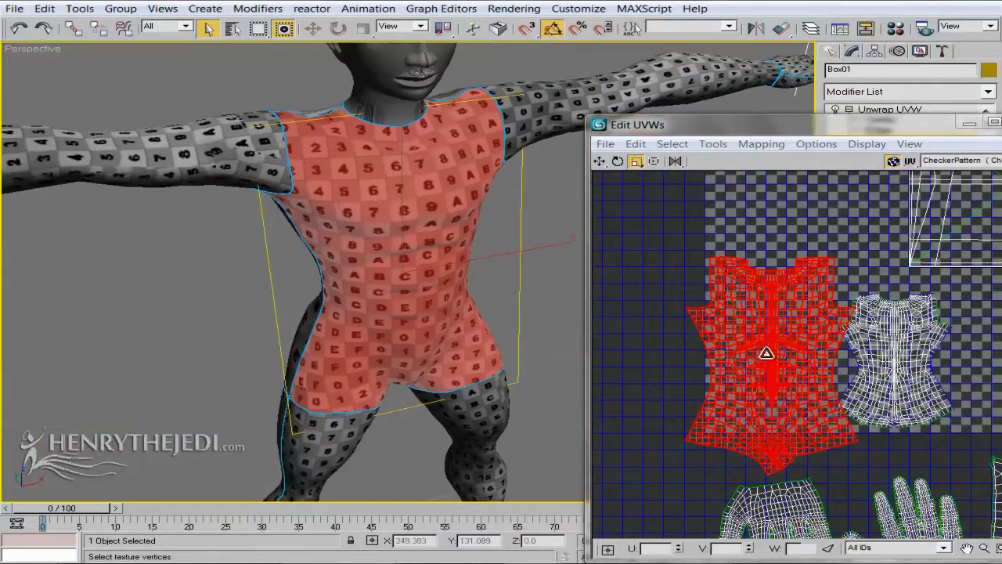
{"action": "middle_click_drag", "start_coordinate": [767, 352], "coordinate": [687, 353]}
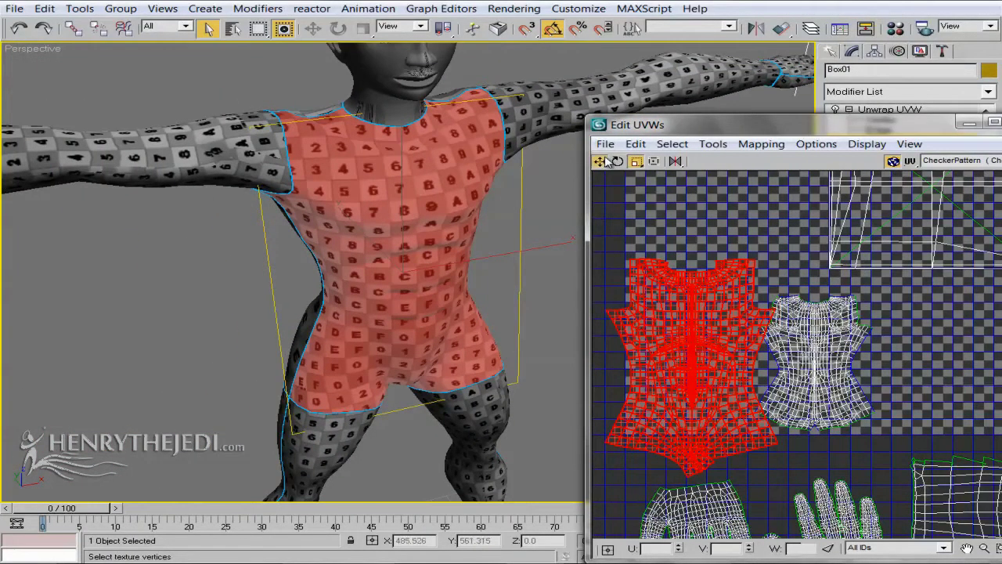
{"action": "left_click_drag", "start_coordinate": [668, 315], "coordinate": [680, 319]}
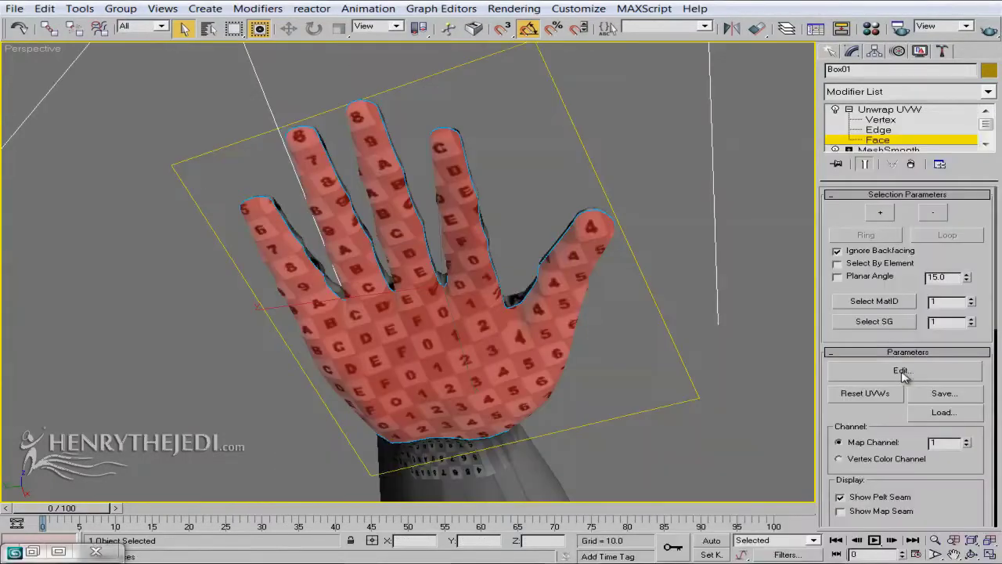
Step: Open the UV editor on the selected hand faces and examine the checker mapping along the finger and thumb seams
{"action": "left_click", "coordinate": [928, 372]}
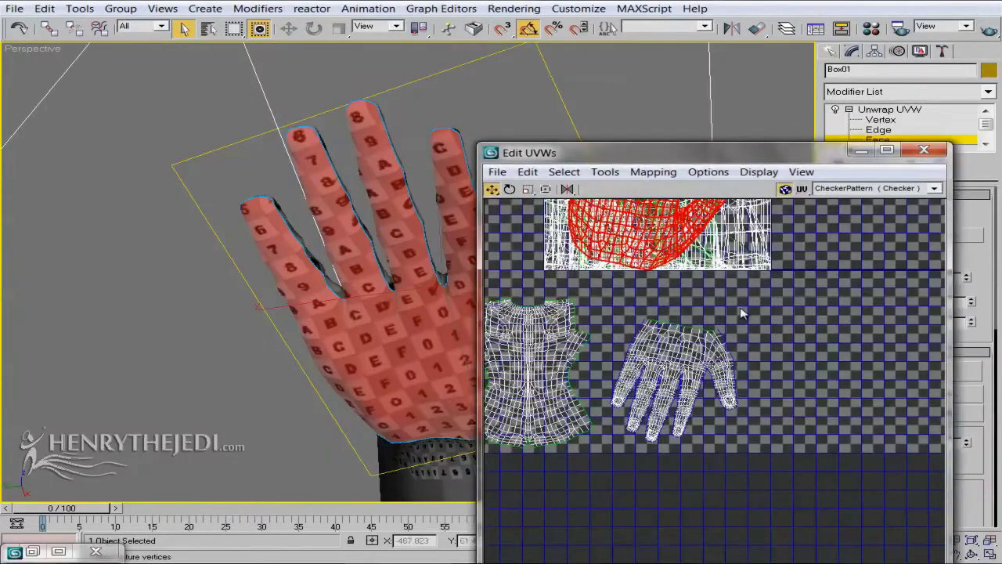
{"action": "scroll", "coordinate": [289, 321], "scroll_direction": "up", "scroll_amount": 4}
{"action": "scroll", "coordinate": [203, 331], "scroll_direction": "up", "scroll_amount": 3}
{"action": "middle_click_drag", "start_coordinate": [289, 321], "coordinate": [206, 290]}
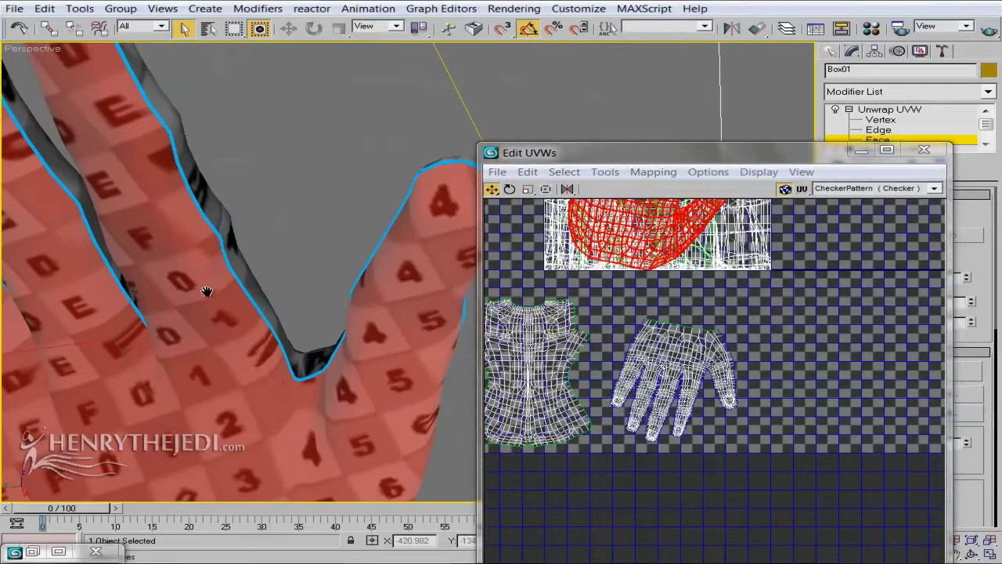
{"action": "left_click", "coordinate": [972, 554]}
{"action": "left_click_drag", "start_coordinate": [364, 254], "coordinate": [377, 310]}
{"action": "middle_click_drag", "start_coordinate": [377, 308], "coordinate": [356, 301], "text": "alt"}
{"action": "left_click_drag", "start_coordinate": [355, 301], "coordinate": [385, 262]}
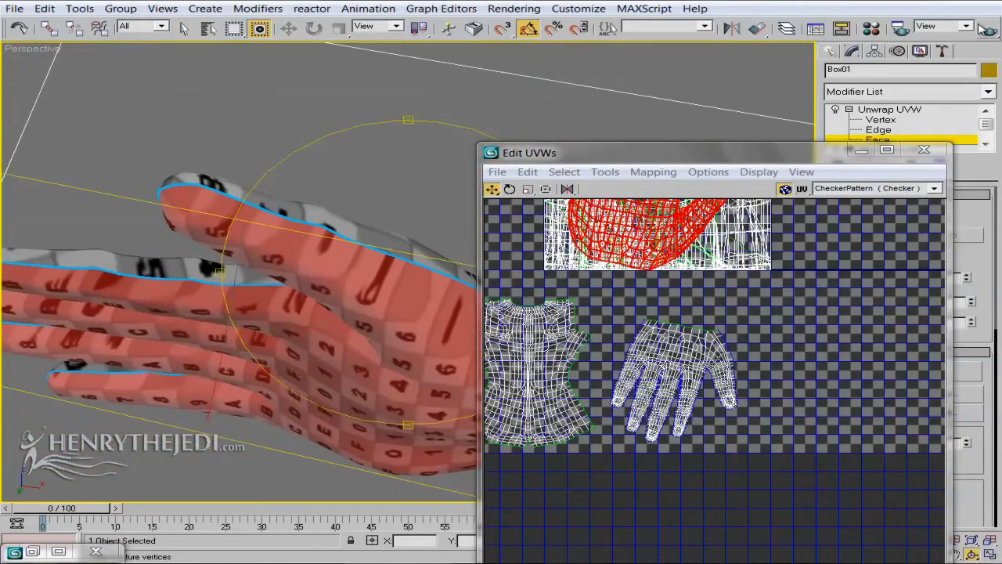
Step: Check the checker mapping on the selected hand faces and fit their UV cluster among the other hand clusters in the UV editor
{"action": "left_click", "coordinate": [986, 29]}
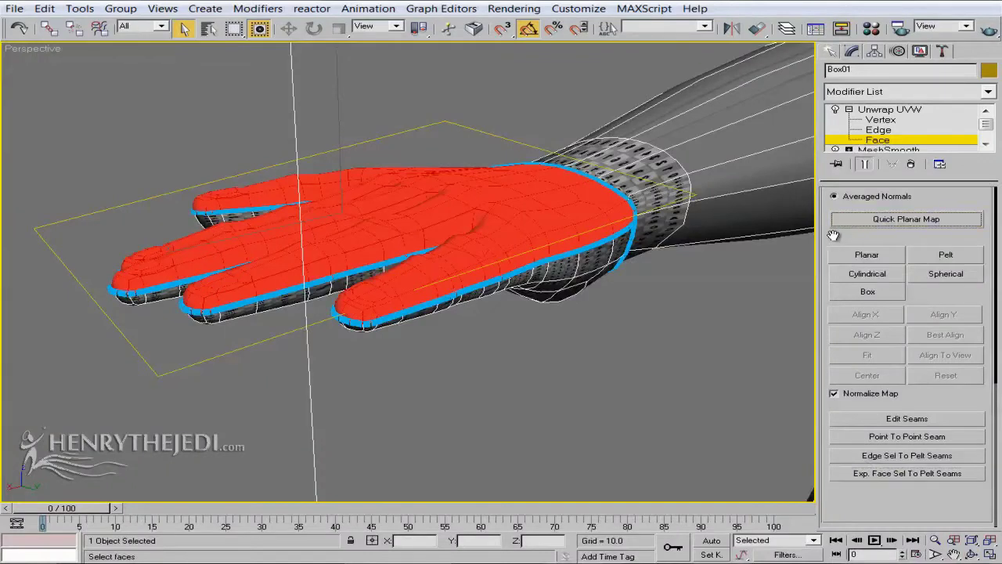
{"action": "scroll", "coordinate": [920, 435], "scroll_direction": "up", "scroll_amount": 3}
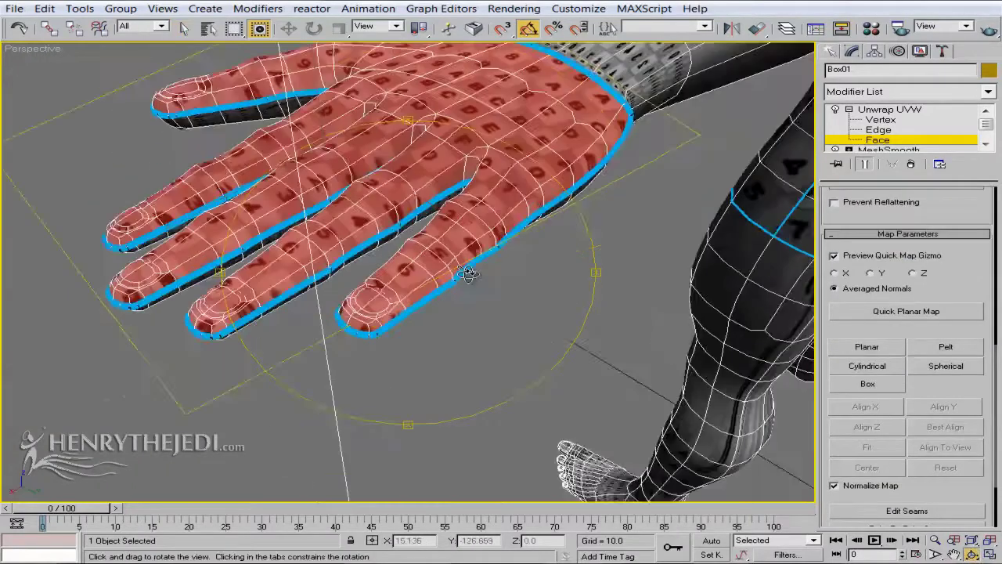
{"action": "middle_click_drag", "start_coordinate": [470, 278], "coordinate": [715, 210], "text": "alt"}
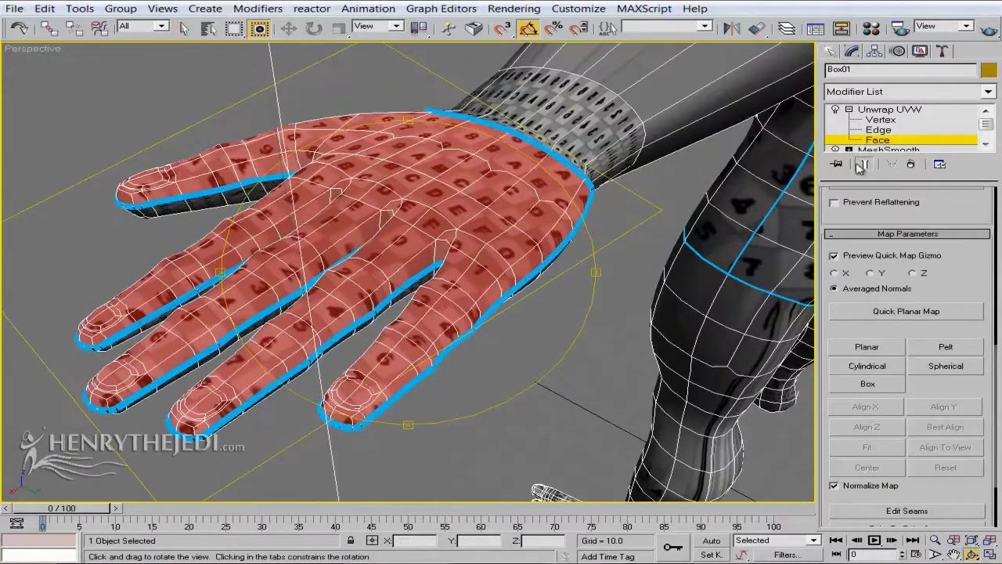
{"action": "scroll", "coordinate": [828, 215], "scroll_direction": "up", "scroll_amount": 5}
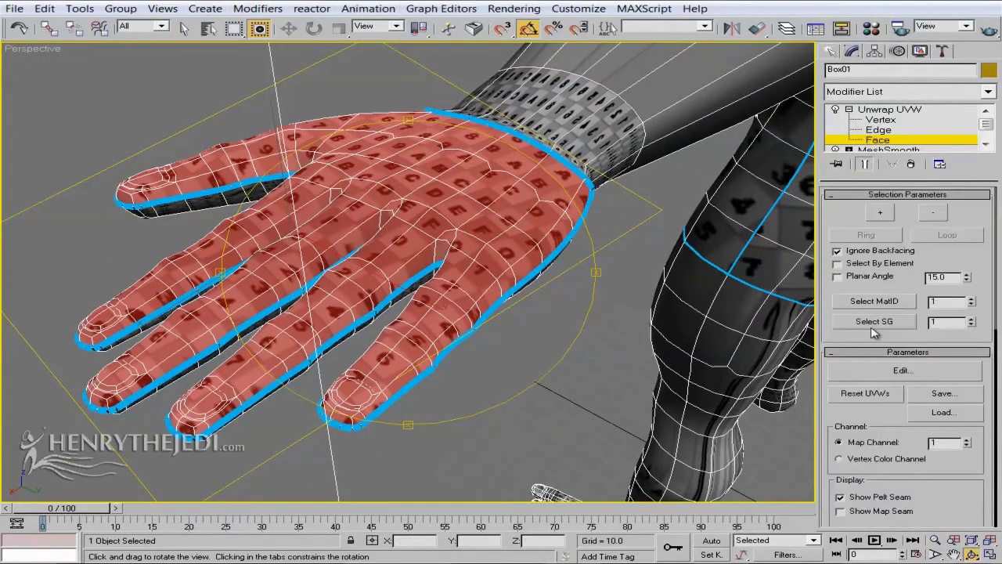
{"action": "left_click", "coordinate": [867, 309]}
{"action": "scroll", "coordinate": [596, 264], "scroll_direction": "down", "scroll_amount": 5}
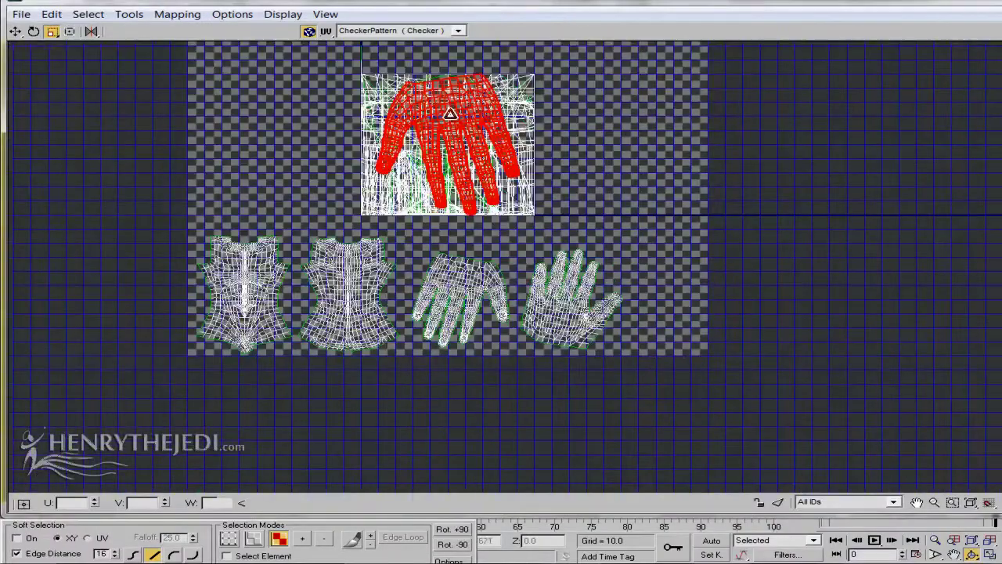
{"action": "left_click_drag", "start_coordinate": [440, 130], "coordinate": [519, 267]}
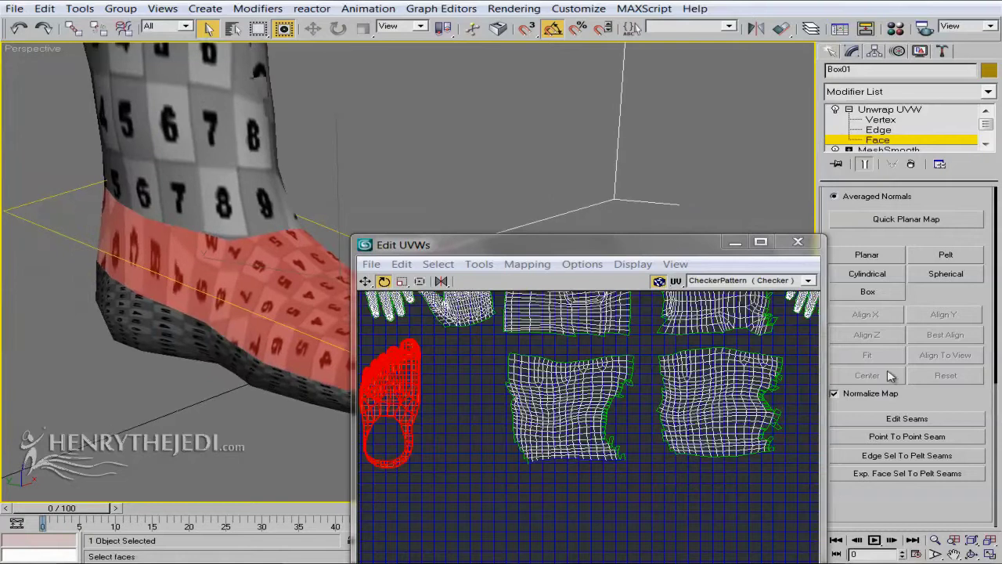
Step: Relax the upper foot's UV cluster by edge angles with 100 iterations, amount 0.1 and stretch 0.0
{"action": "left_click_drag", "start_coordinate": [642, 245], "coordinate": [866, 111]}
{"action": "left_click", "coordinate": [702, 130]}
{"action": "left_click", "coordinate": [742, 352]}
{"action": "left_click", "coordinate": [742, 352]}
{"action": "left_click", "coordinate": [791, 247]}
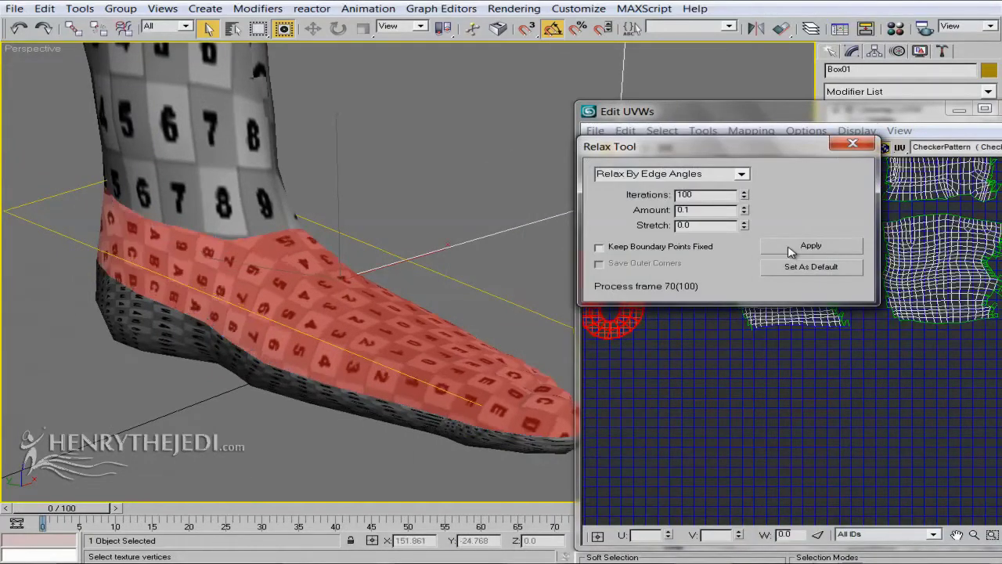
{"action": "left_click", "coordinate": [889, 297]}
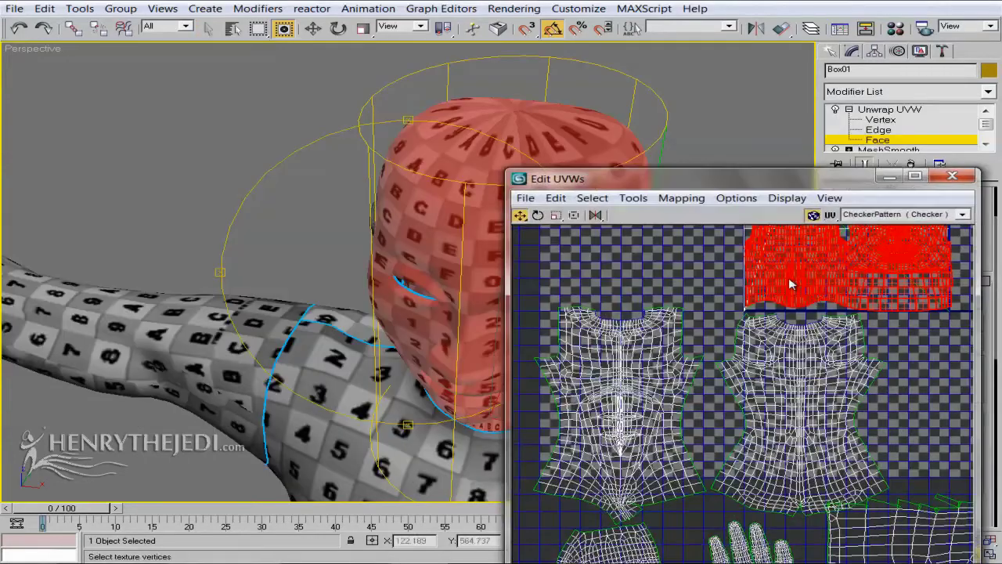
Step: Centre the head's cylindrical UV cluster in the UV editor and maximize the editor window for a closer look
{"action": "middle_click_drag", "start_coordinate": [795, 284], "coordinate": [692, 378]}
{"action": "scroll", "coordinate": [691, 377], "scroll_direction": "up", "scroll_amount": 4}
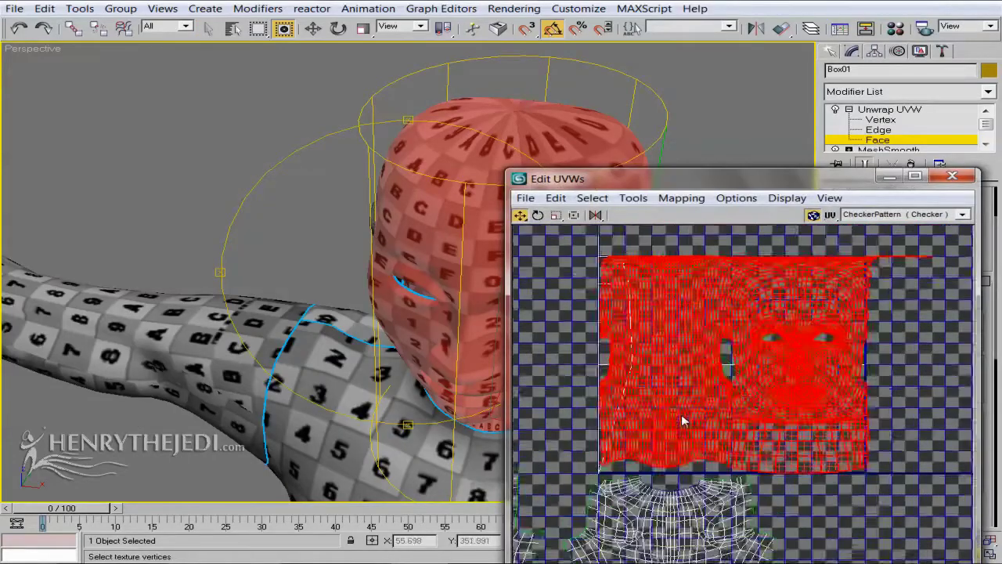
{"action": "double_click", "coordinate": [812, 181]}
{"action": "middle_click_drag", "start_coordinate": [481, 217], "coordinate": [425, 240]}
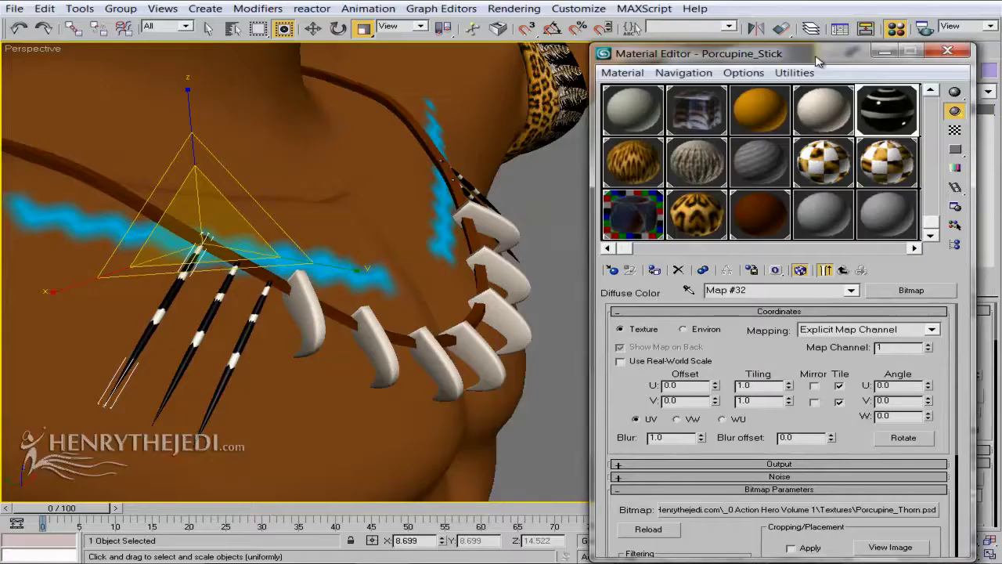
Step: Apply UVW Mapping to the porcupine stick with cylindrical projection and clear the selection
{"action": "left_click_drag", "start_coordinate": [673, 60], "coordinate": [563, 416]}
{"action": "left_click", "coordinate": [928, 93]}
{"action": "scroll", "coordinate": [900, 329], "scroll_direction": "down", "scroll_amount": 10}
{"action": "left_click", "coordinate": [880, 476]}
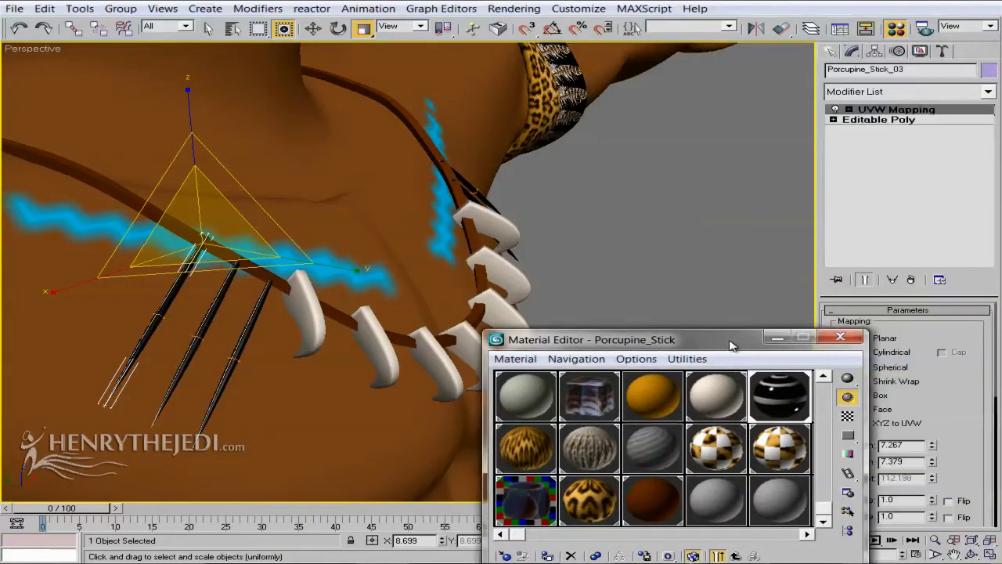
{"action": "left_click_drag", "start_coordinate": [732, 345], "coordinate": [624, 387]}
{"action": "left_click", "coordinate": [865, 352]}
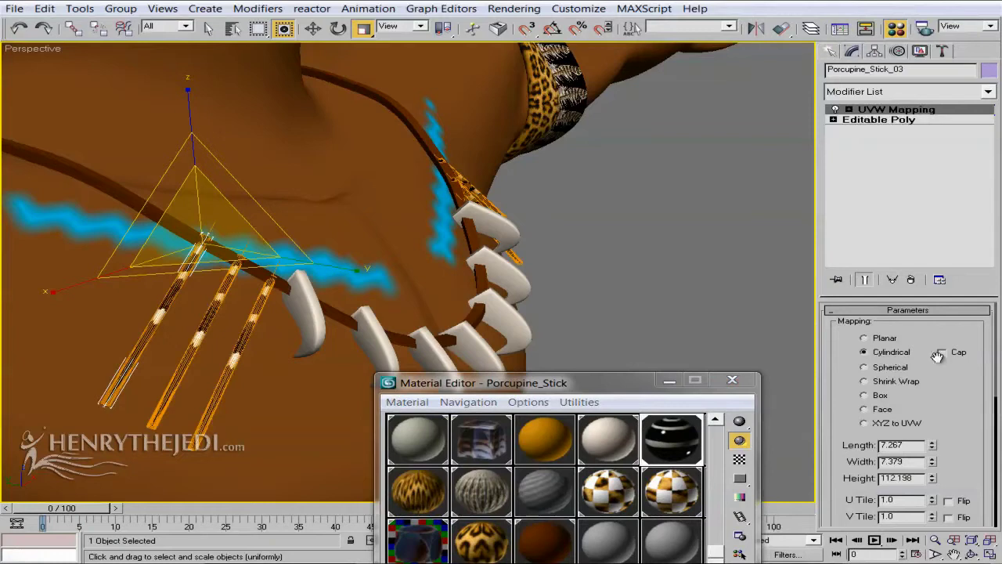
{"action": "scroll", "coordinate": [599, 264], "scroll_direction": "up", "scroll_amount": 3}
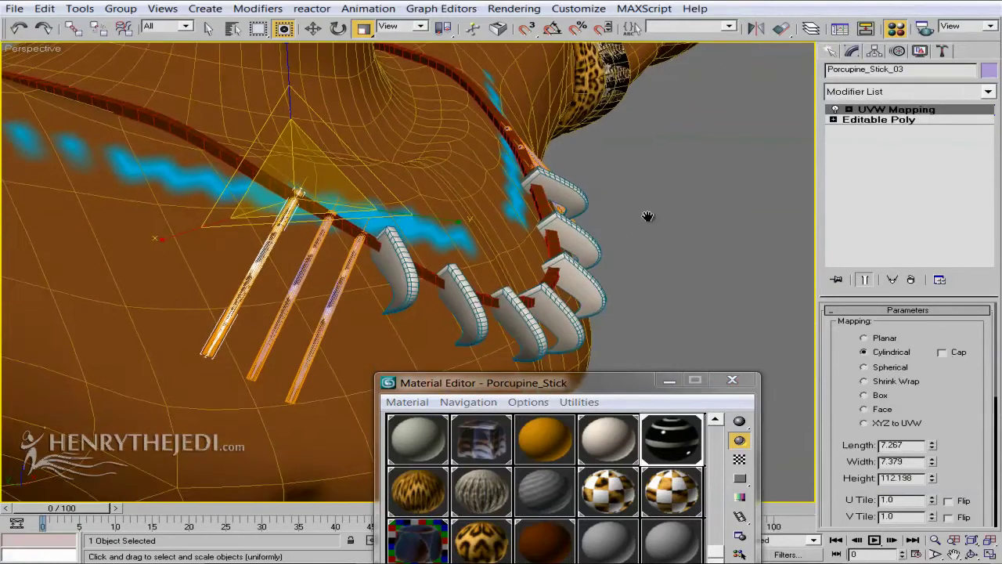
{"action": "left_click", "coordinate": [762, 158]}
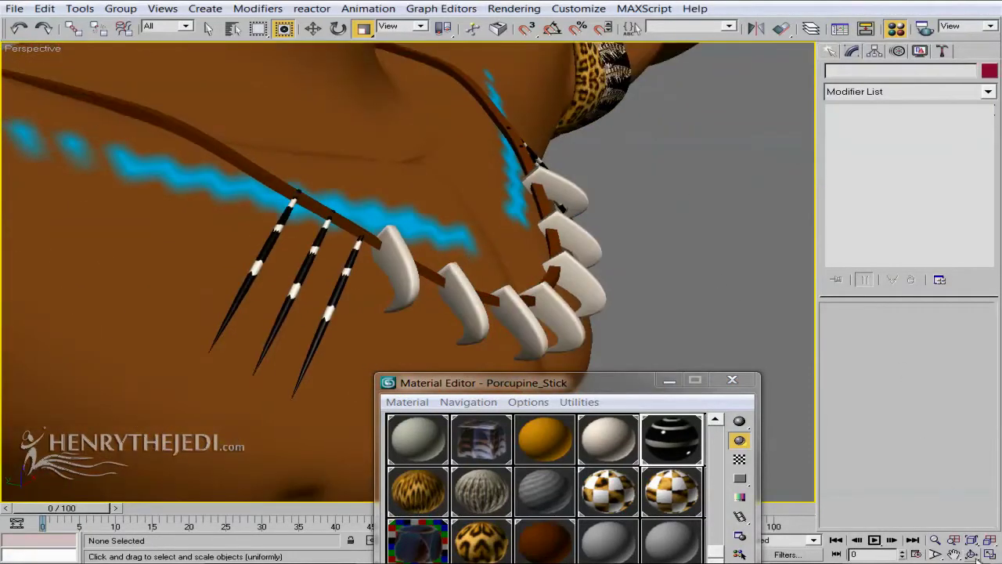
Step: Render the chest and necklace in the perspective view to check the textured porcupine sticks, and close the rendered frame
{"action": "left_click", "coordinate": [972, 553]}
{"action": "left_click_drag", "start_coordinate": [423, 258], "coordinate": [361, 287]}
{"action": "key", "text": "shift+q"}
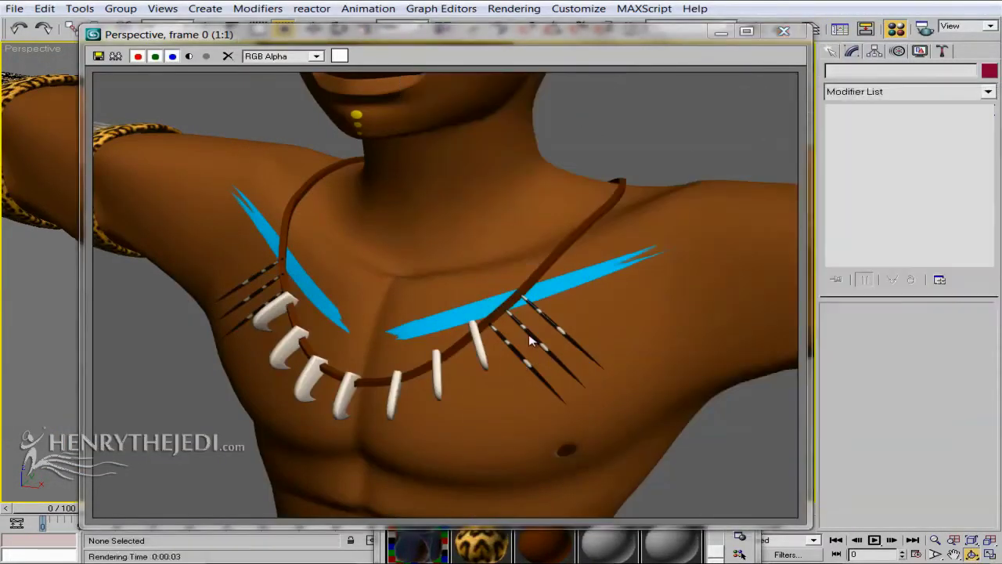
{"action": "left_click", "coordinate": [783, 31]}
{"action": "scroll", "coordinate": [524, 172], "scroll_direction": "up", "scroll_amount": 4}
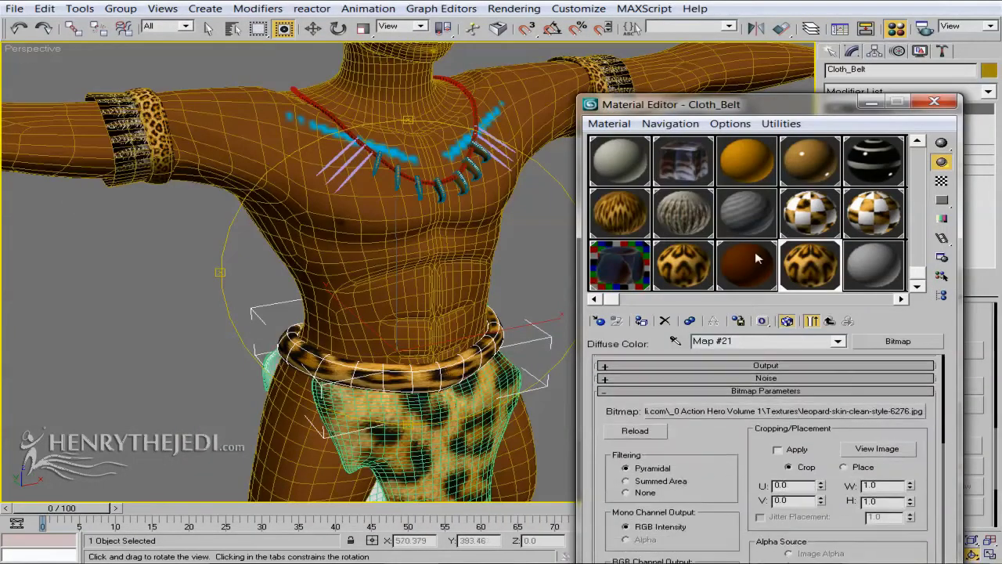
Step: Review the leopard bitmap settings of the Cloth_Belt material, hide the edged-faces display and close the Material Editor
{"action": "scroll", "coordinate": [763, 423], "scroll_direction": "up", "scroll_amount": 2}
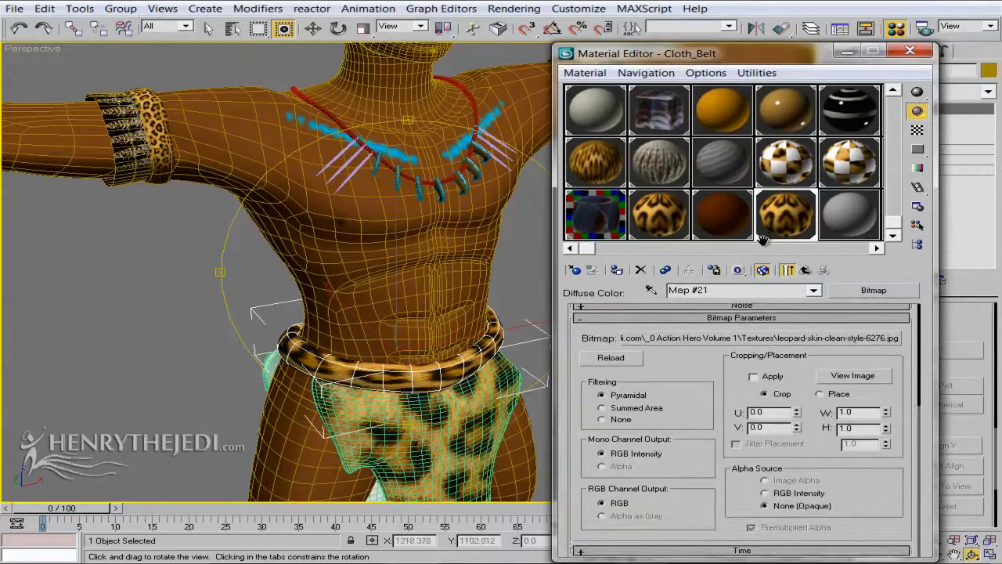
{"action": "scroll", "coordinate": [738, 386], "scroll_direction": "up", "scroll_amount": 5}
{"action": "scroll", "coordinate": [246, 252], "scroll_direction": "up", "scroll_amount": 4}
{"action": "left_click_drag", "start_coordinate": [246, 253], "coordinate": [353, 250]}
{"action": "key", "text": "F4"}
{"action": "left_click", "coordinate": [915, 54]}
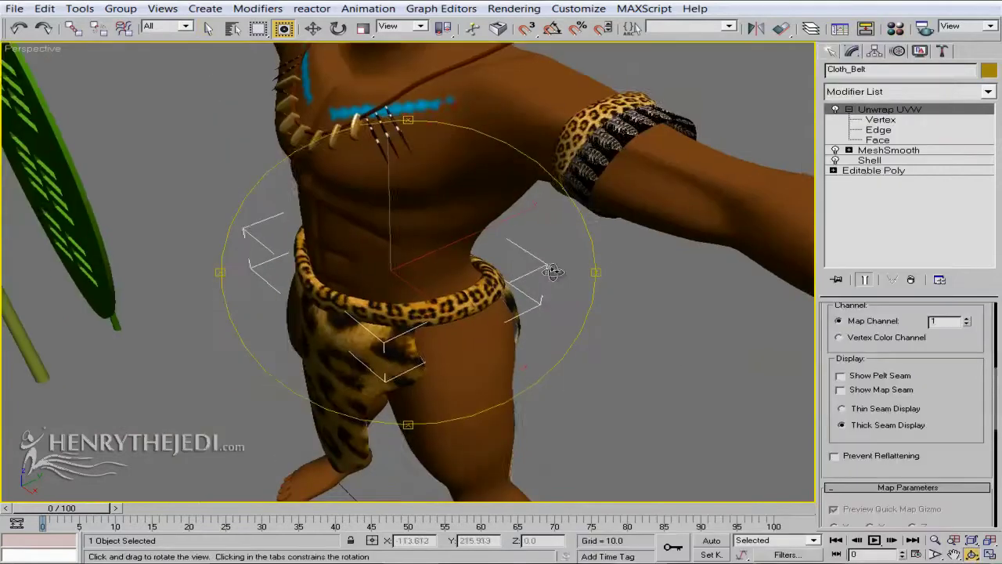
Step: Inspect the belt and upper body from several angles and render the perspective view
{"action": "left_click_drag", "start_coordinate": [555, 271], "coordinate": [626, 237]}
{"action": "scroll", "coordinate": [510, 284], "scroll_direction": "down", "scroll_amount": 5}
{"action": "middle_click_drag", "start_coordinate": [510, 284], "coordinate": [530, 340]}
{"action": "scroll", "coordinate": [530, 339], "scroll_direction": "up", "scroll_amount": 3}
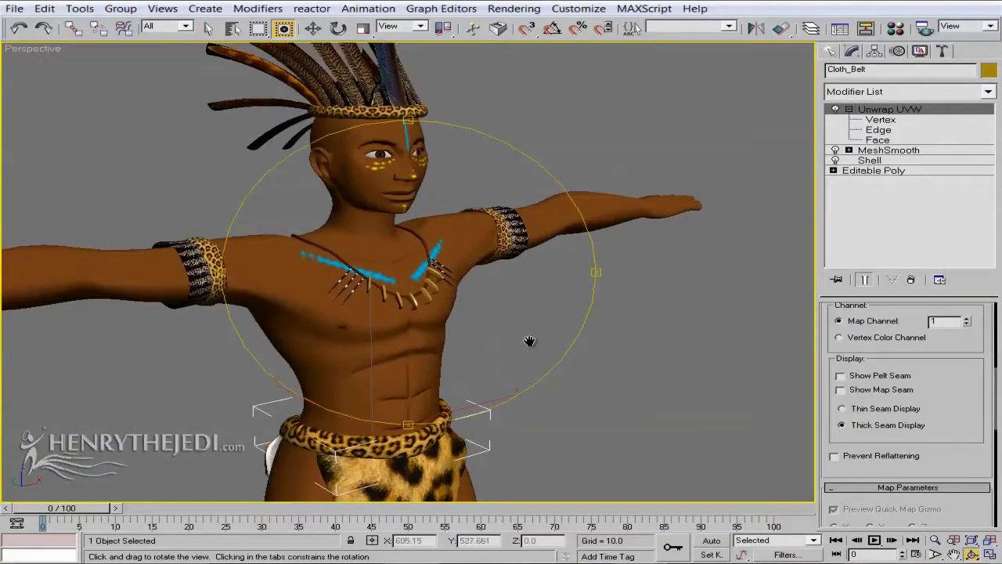
{"action": "key", "text": "F9"}
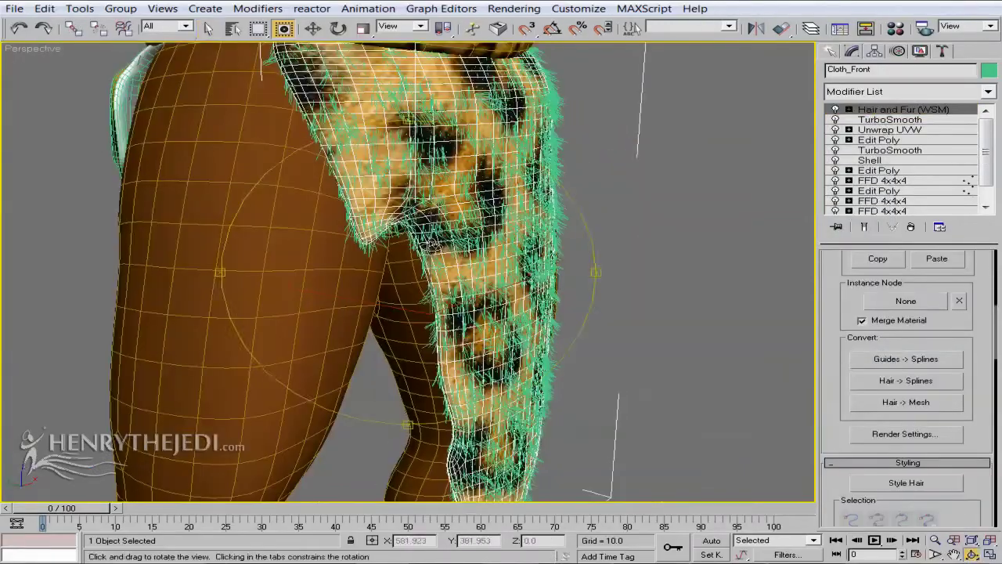
Step: Examine the Hair and Fur on the front loincloth, render it in the perspective view and close the rendered frame
{"action": "left_click_drag", "start_coordinate": [259, 258], "coordinate": [238, 252]}
{"action": "scroll", "coordinate": [597, 188], "scroll_direction": "up", "scroll_amount": 8}
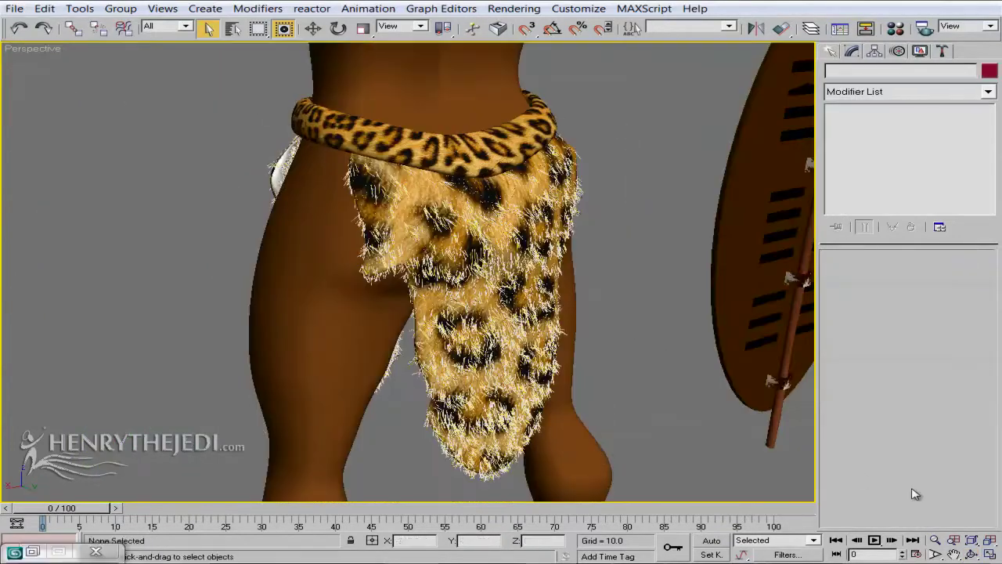
{"action": "left_click_drag", "start_coordinate": [438, 263], "coordinate": [538, 232]}
{"action": "left_click_drag", "start_coordinate": [975, 37], "coordinate": [940, 31]}
{"action": "left_click", "coordinate": [989, 30]}
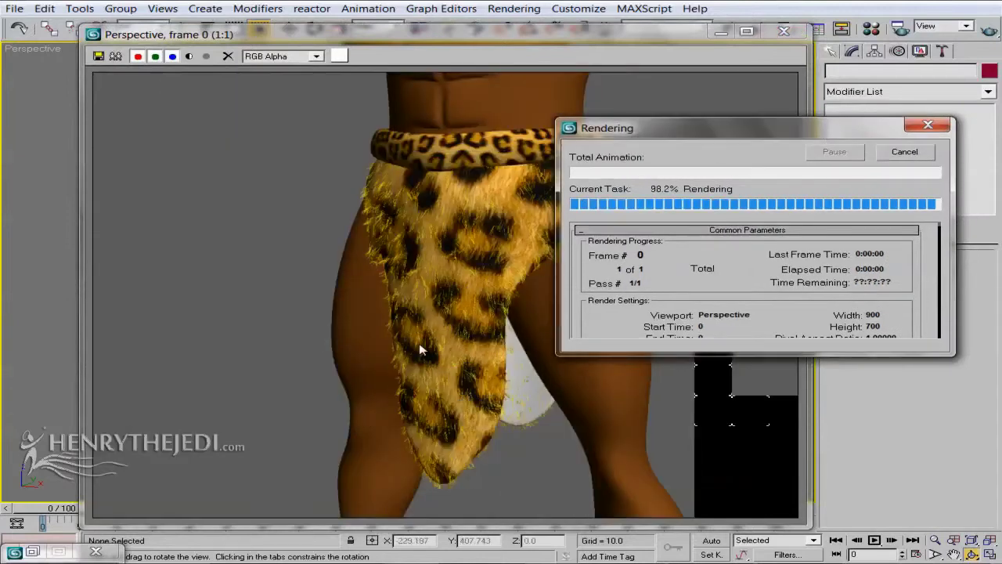
{"action": "left_click", "coordinate": [784, 31]}
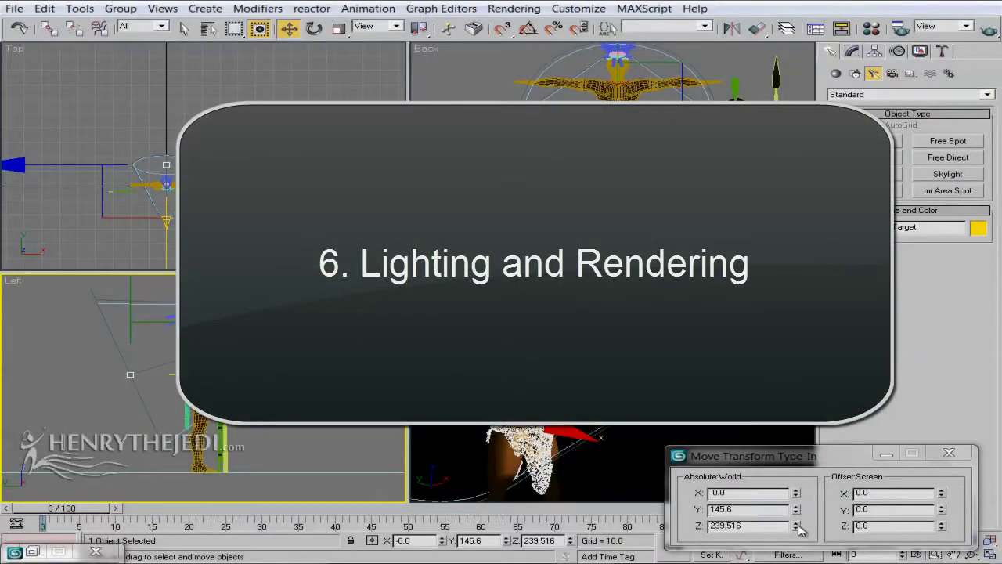
Step: Adjust the light target's height and set the Fill Light's absolute Y position to -58.768
{"action": "left_click_drag", "start_coordinate": [797, 526], "coordinate": [796, 494]}
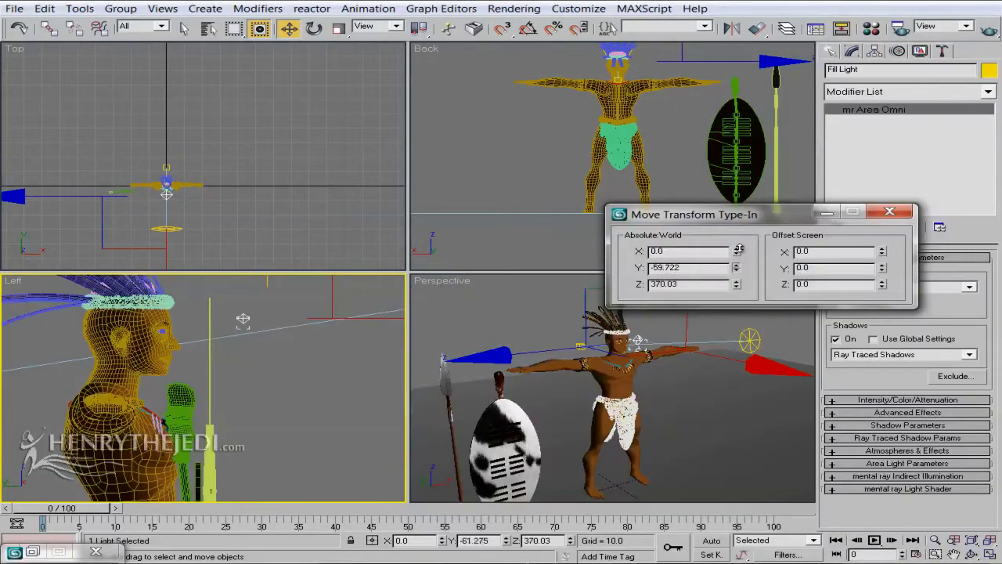
{"action": "scroll", "coordinate": [671, 460], "scroll_direction": "up", "scroll_amount": 10}
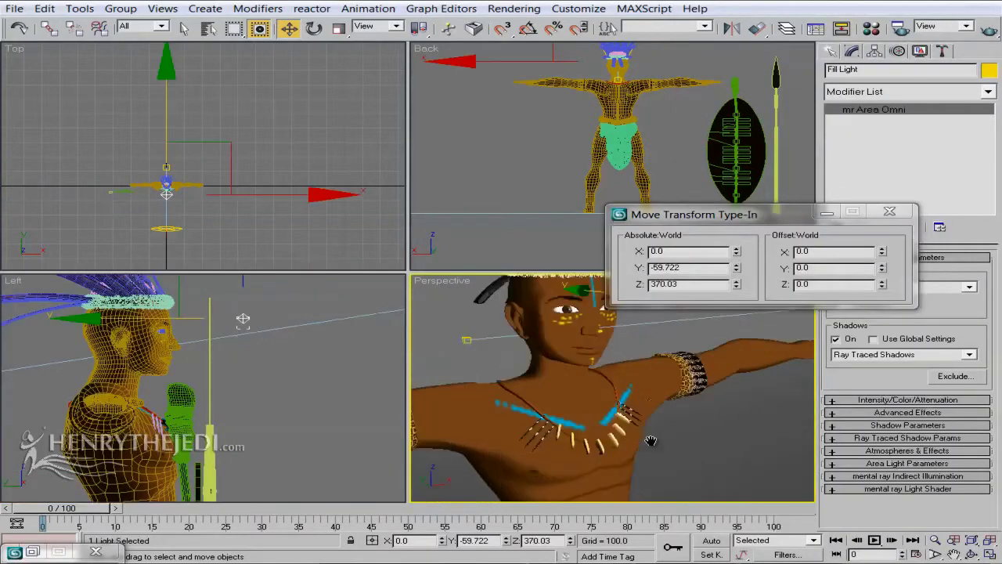
{"action": "left_click", "coordinate": [737, 266]}
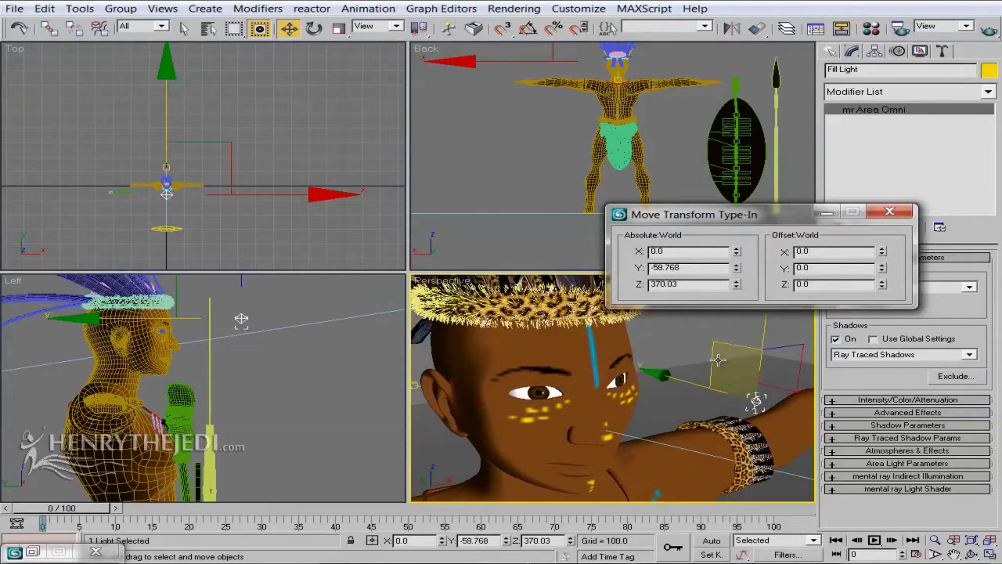
{"action": "left_click", "coordinate": [890, 213]}
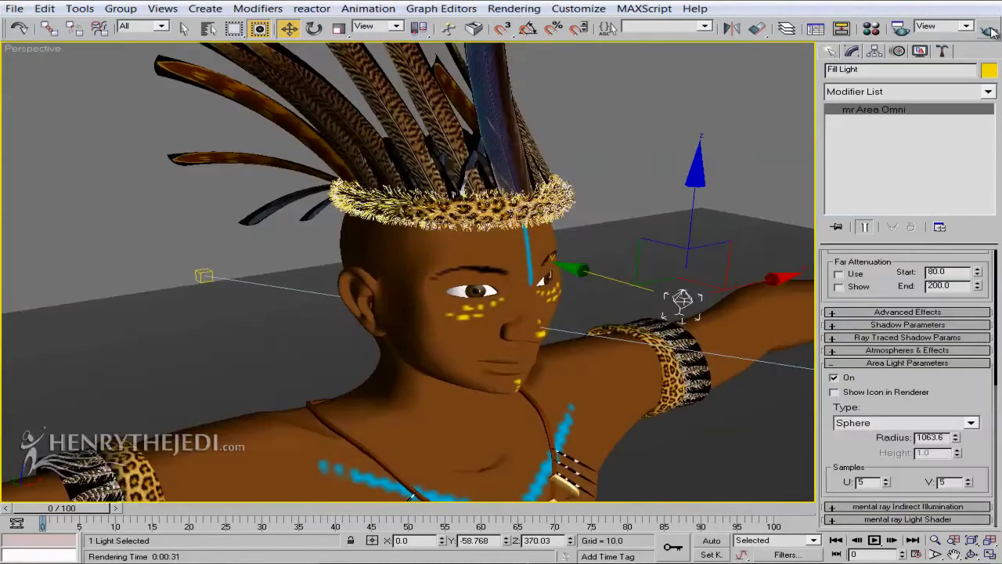
Step: Render the lit warrior in the perspective view from several angles to check the lighting
{"action": "key", "text": "shift+q"}
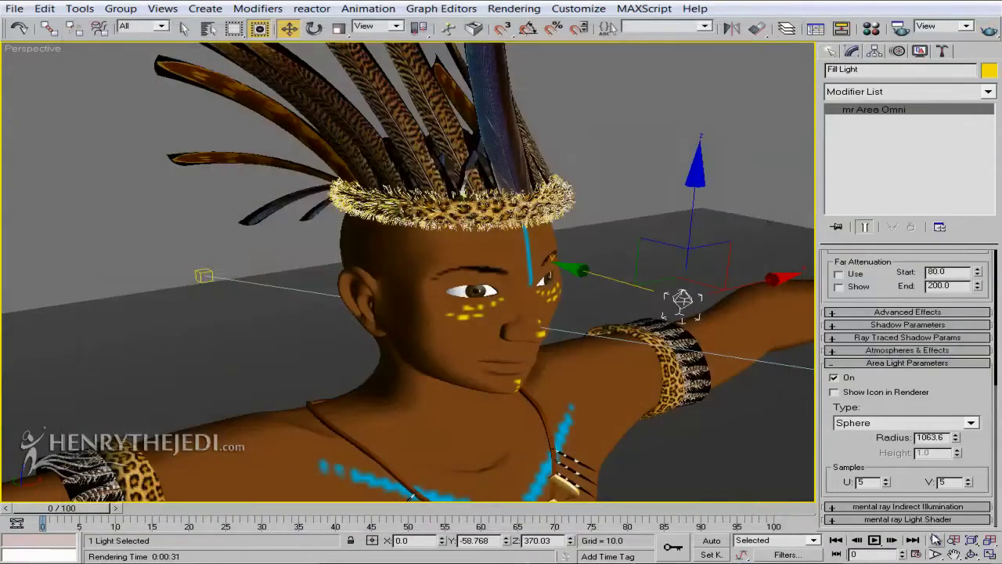
{"action": "left_click", "coordinate": [971, 553]}
{"action": "left_click_drag", "start_coordinate": [563, 337], "coordinate": [344, 282]}
{"action": "key", "text": "shift+q"}
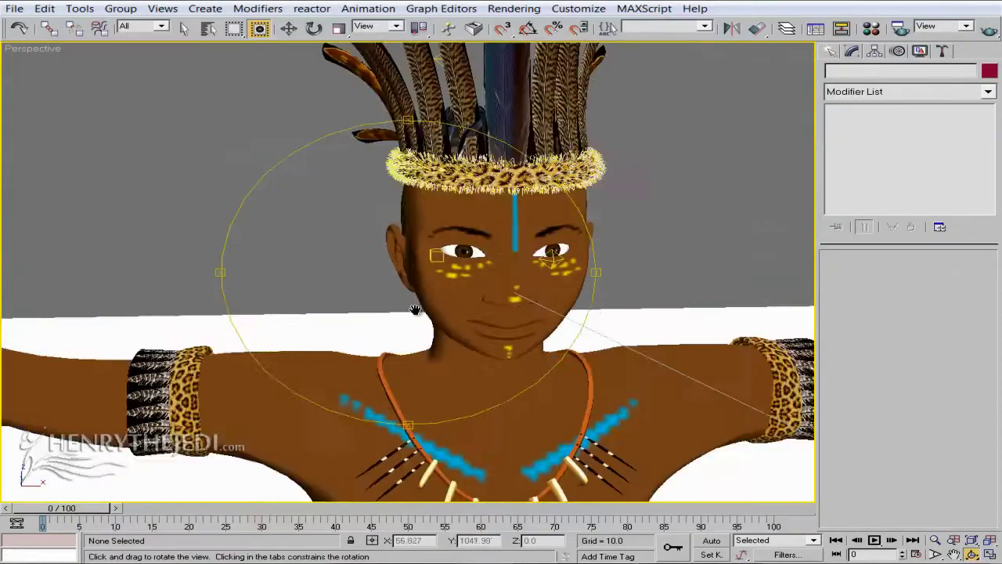
{"action": "mouse_move", "coordinate": [416, 311]}
{"action": "left_mouse_down"}
{"action": "mouse_move", "coordinate": [463, 289]}
{"action": "mouse_move", "coordinate": [401, 307]}
{"action": "left_mouse_up"}
{"action": "left_click", "coordinate": [990, 29]}
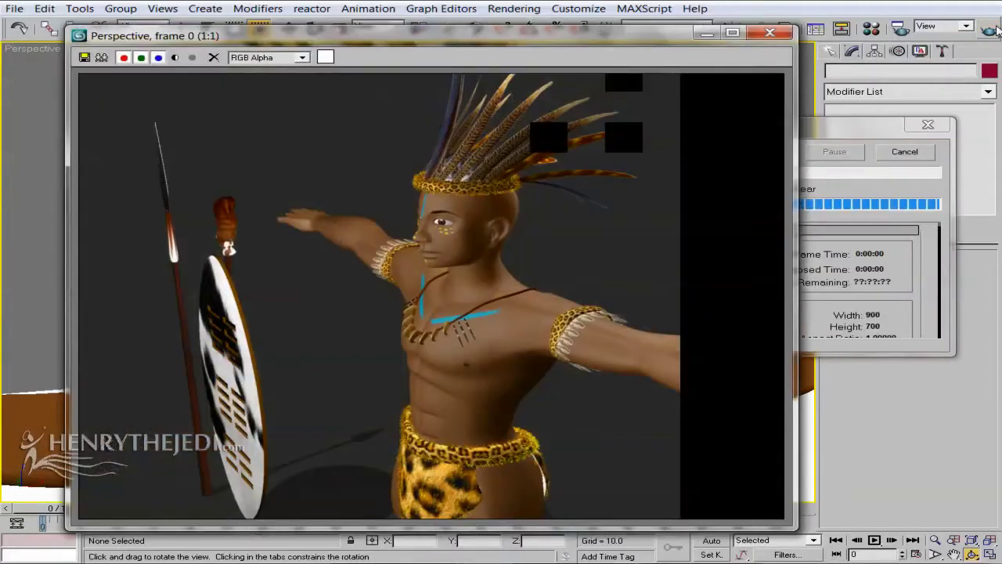